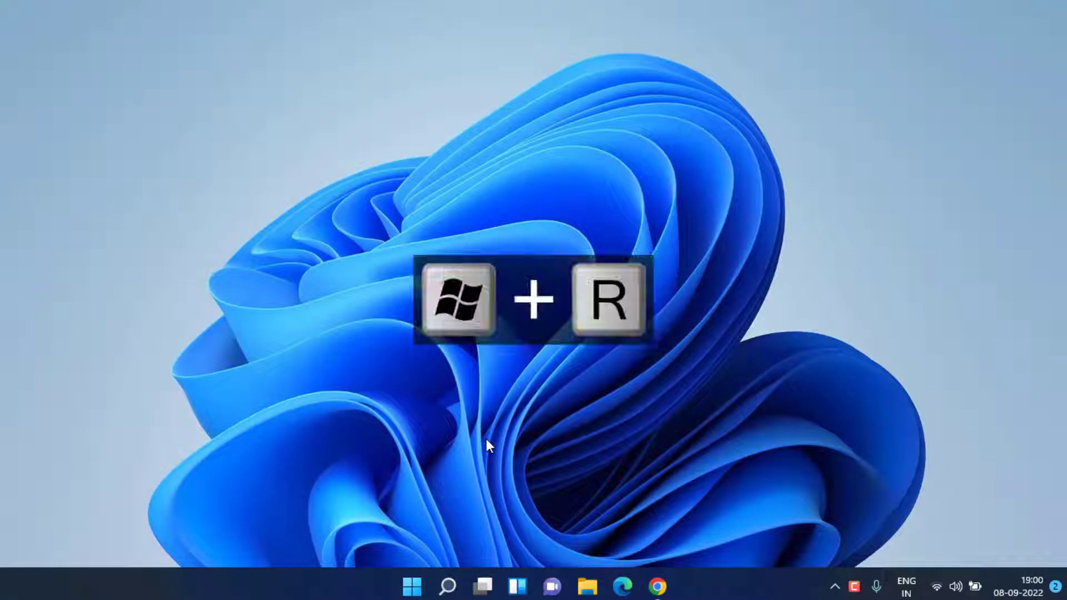
Open Task Manager by running taskmgr from the Run dialog
{"action": "key", "text": "super+r"}
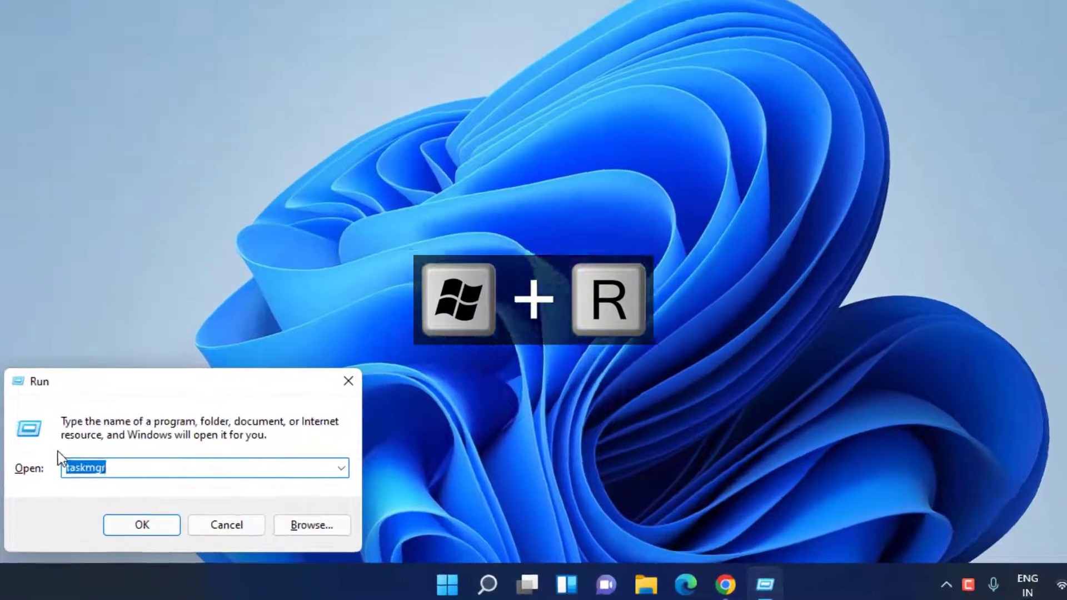
{"action": "type", "text": "tas"}
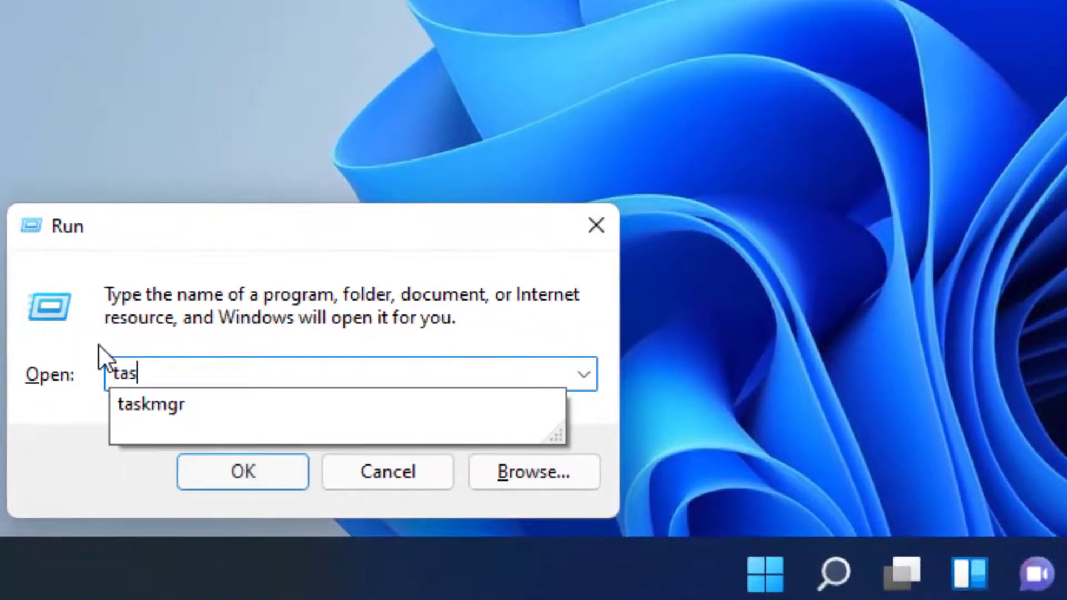
{"action": "type", "text": "k"}
{"action": "key", "text": "Down"}
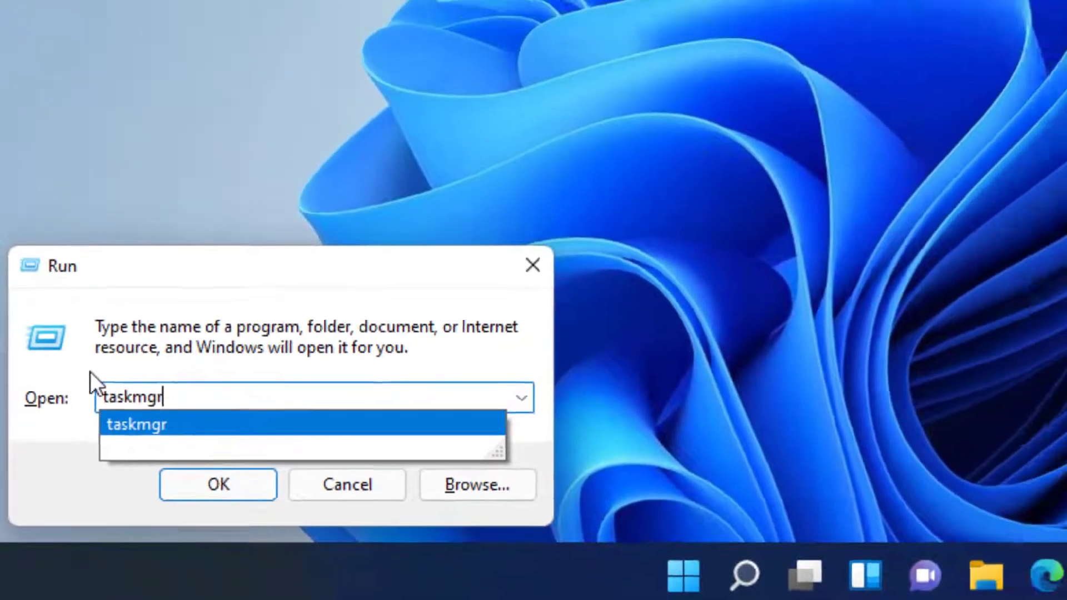
{"action": "key", "text": "Return"}
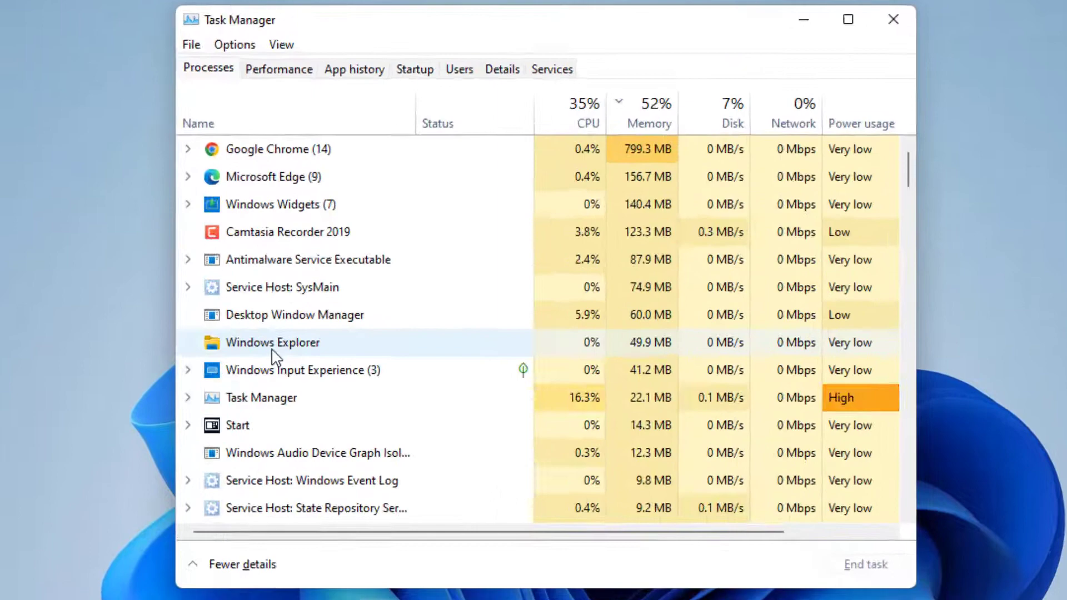
End the Windows Explorer process in Task Manager
{"action": "left_click", "coordinate": [322, 344]}
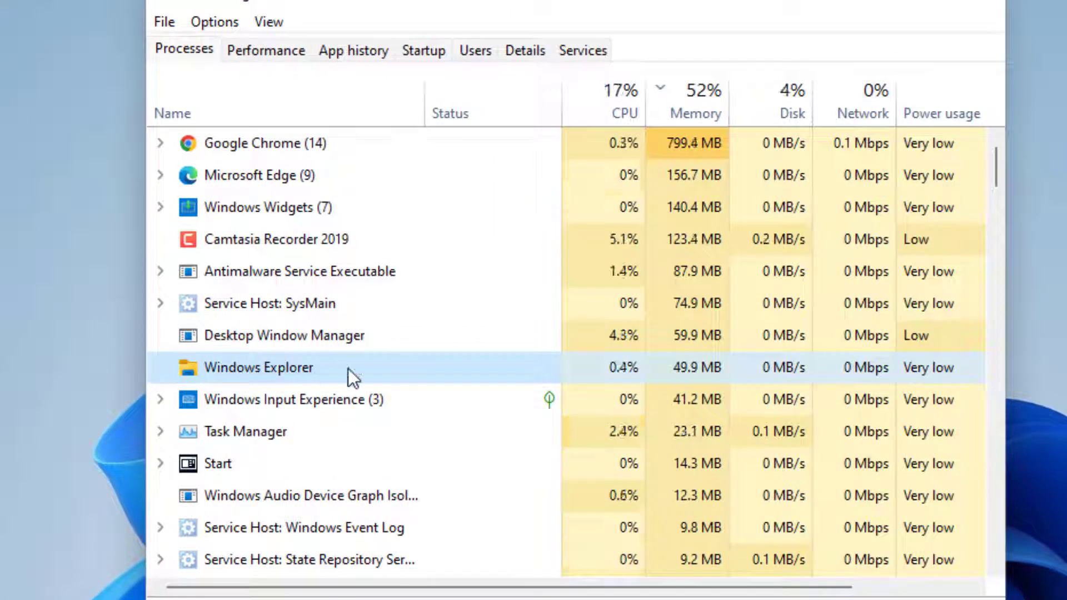
{"action": "right_click", "coordinate": [257, 369]}
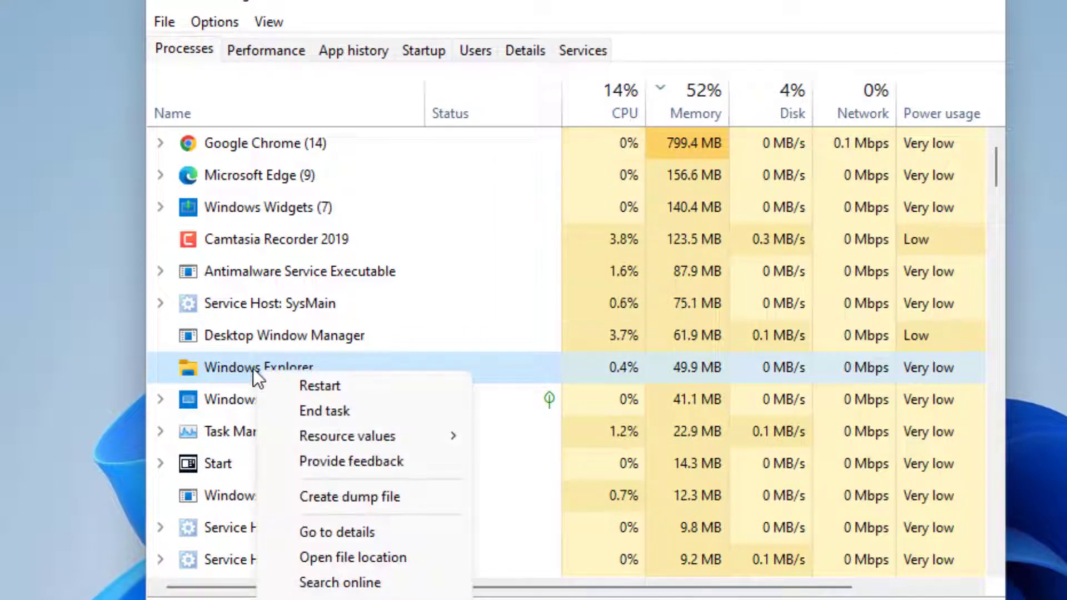
{"action": "left_click", "coordinate": [339, 411]}
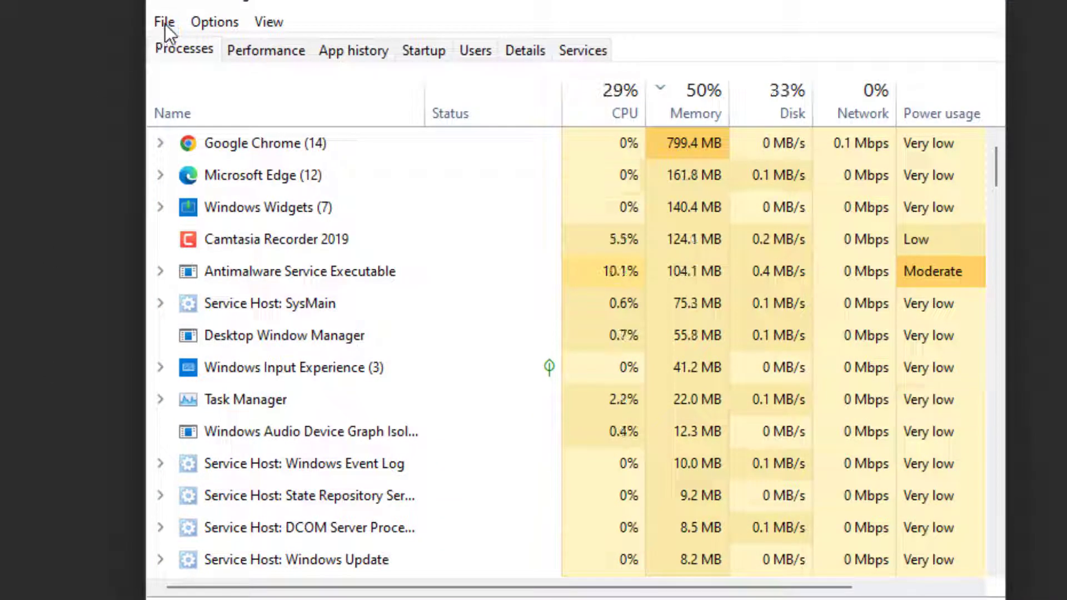
Start explorer.exe again with Run new task
{"action": "left_click", "coordinate": [165, 24]}
{"action": "left_click", "coordinate": [231, 51]}
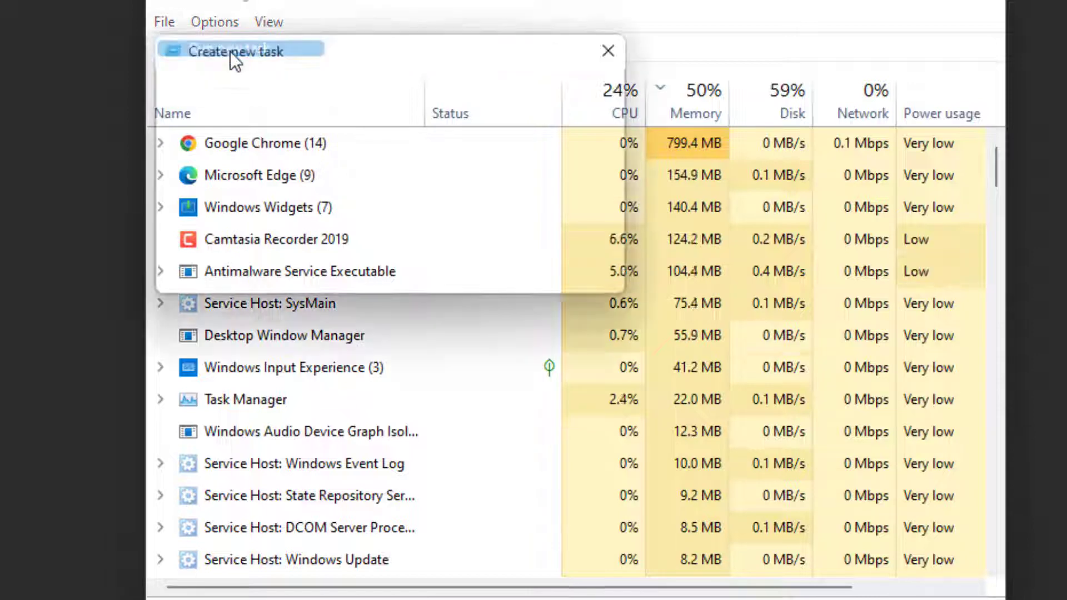
{"action": "type", "text": "expl"}
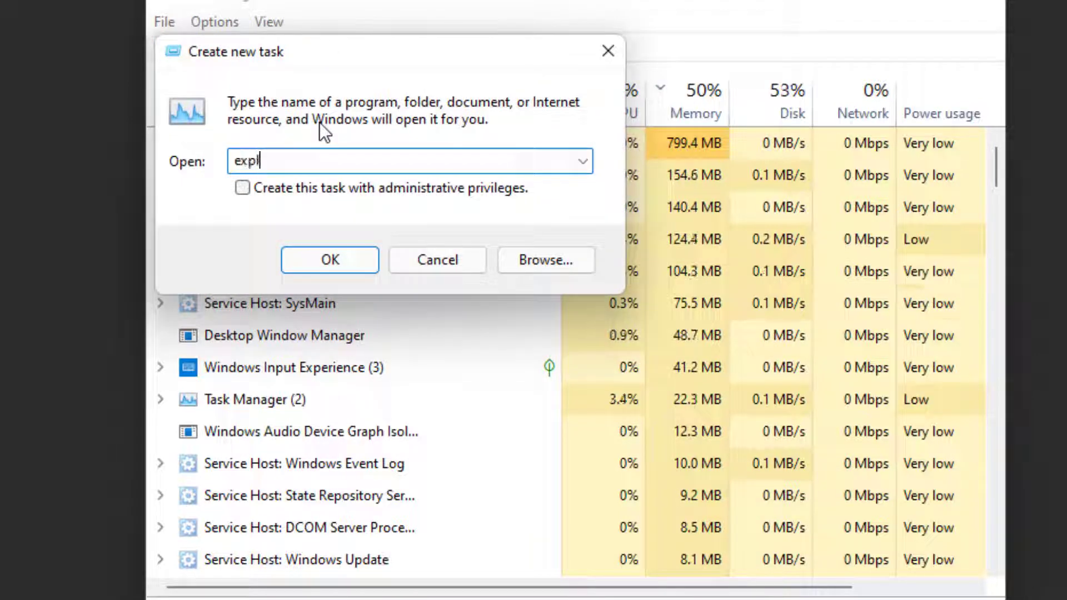
{"action": "type", "text": "orer.exe"}
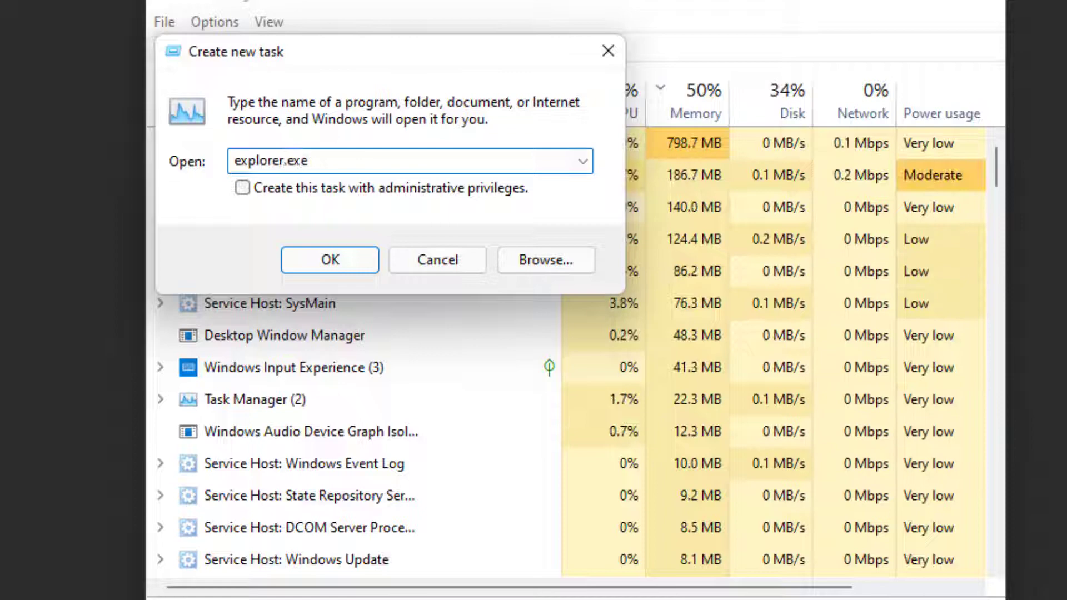
{"action": "left_click", "coordinate": [362, 252]}
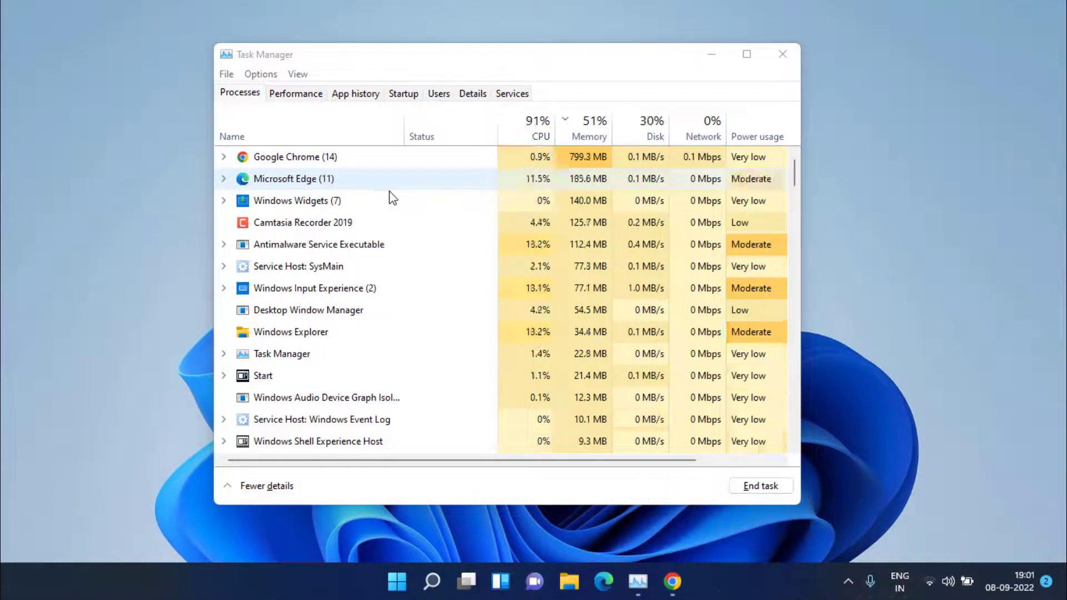
Close the Task Manager window to reveal the desktop and restored taskbar
{"action": "left_click", "coordinate": [782, 56]}
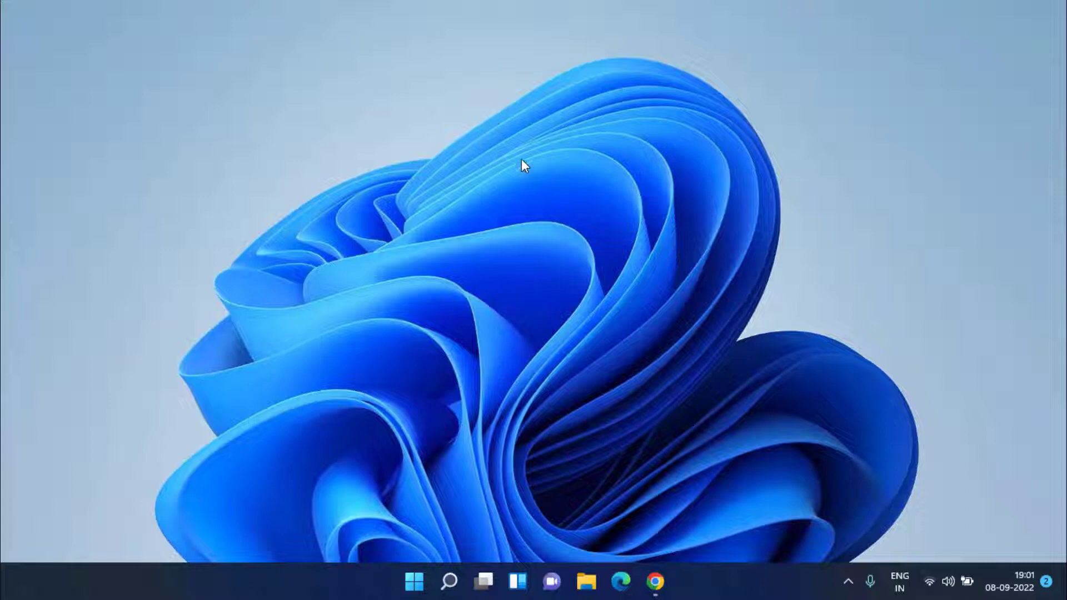
Toggle View > Show desktop icons on, off, and back on from the desktop menu
{"action": "right_click", "coordinate": [433, 144]}
{"action": "mouse_move", "coordinate": [570, 156]}
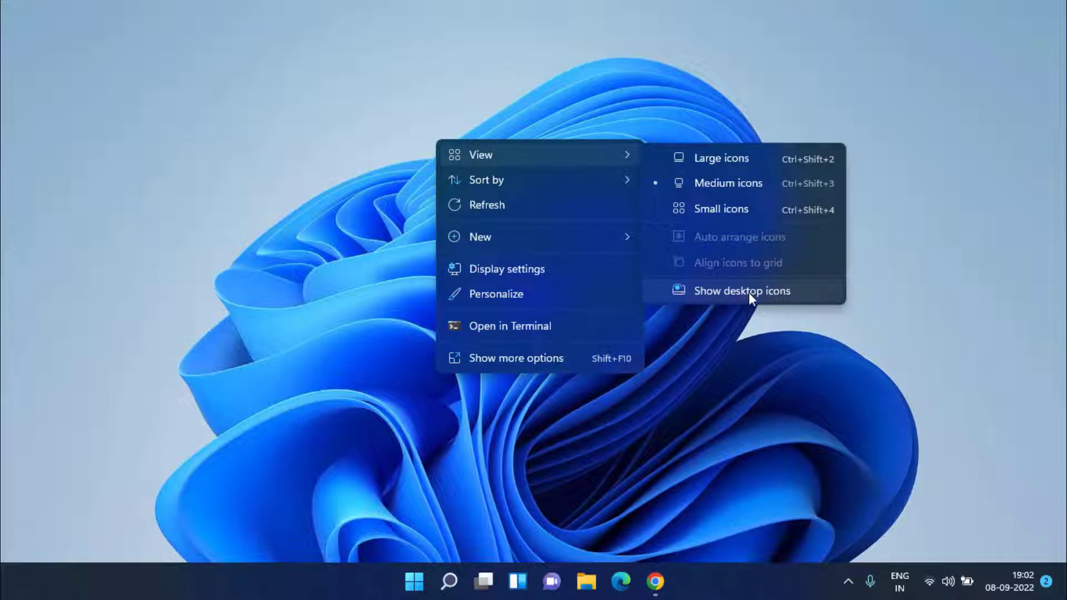
{"action": "left_click", "coordinate": [721, 291]}
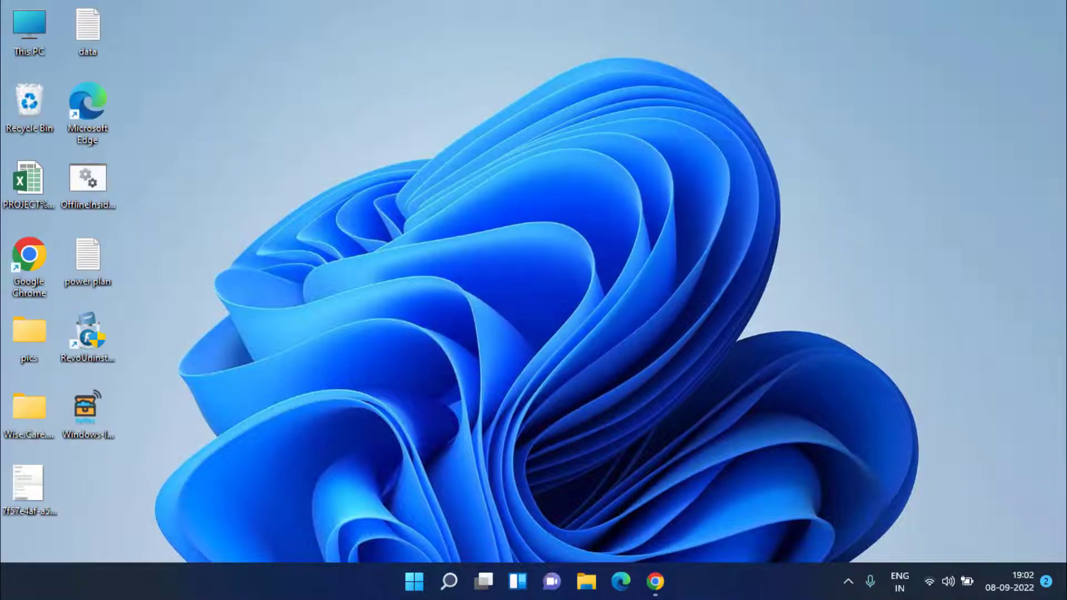
{"action": "right_click", "coordinate": [451, 101]}
{"action": "mouse_move", "coordinate": [550, 116]}
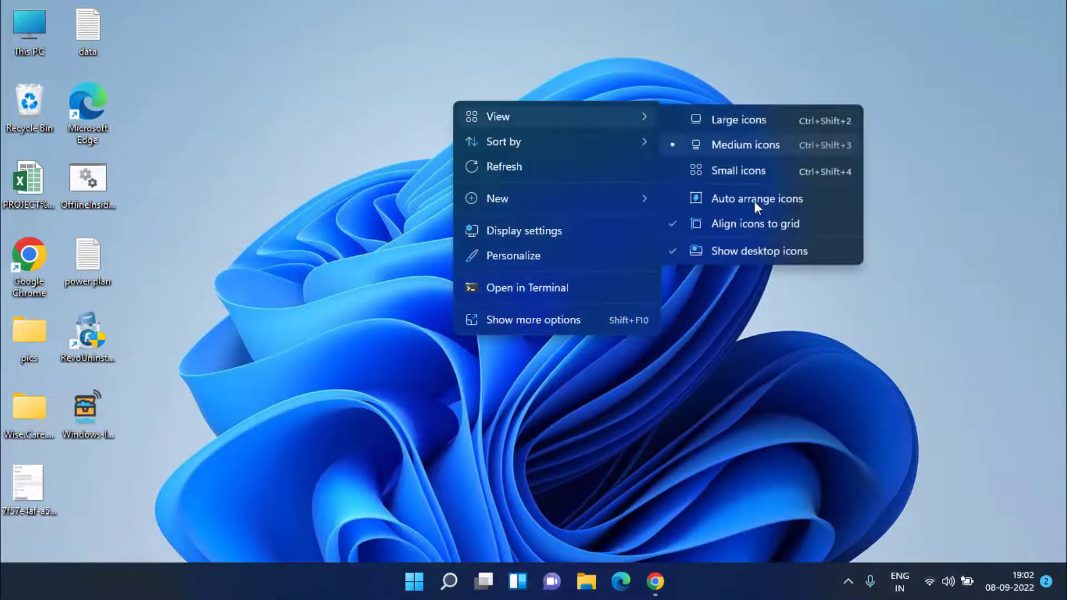
{"action": "left_click", "coordinate": [739, 250]}
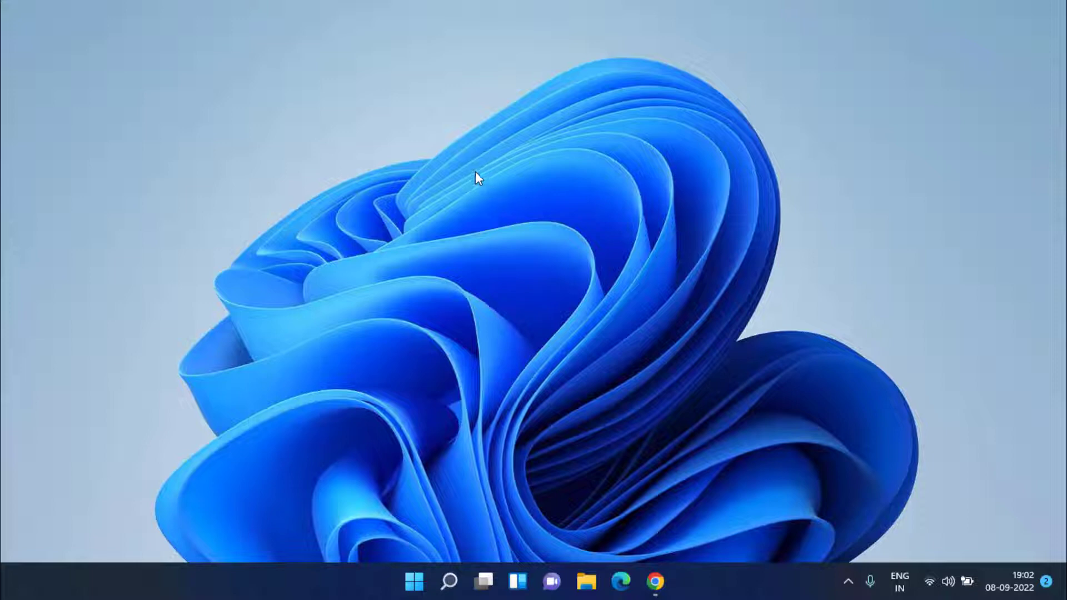
{"action": "right_click", "coordinate": [472, 148]}
{"action": "mouse_move", "coordinate": [602, 168]}
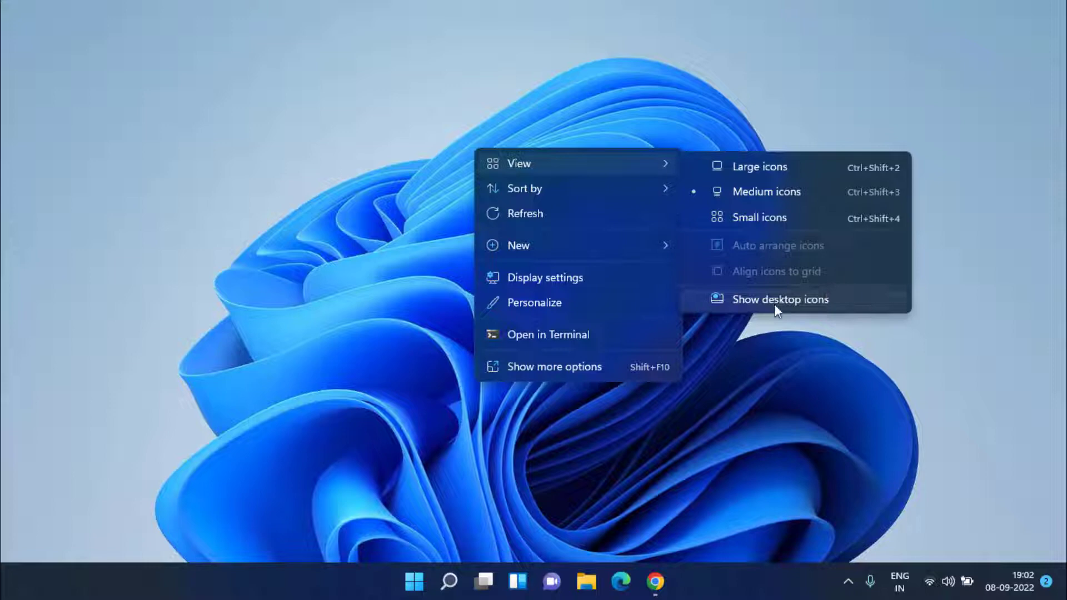
{"action": "left_click", "coordinate": [798, 302]}
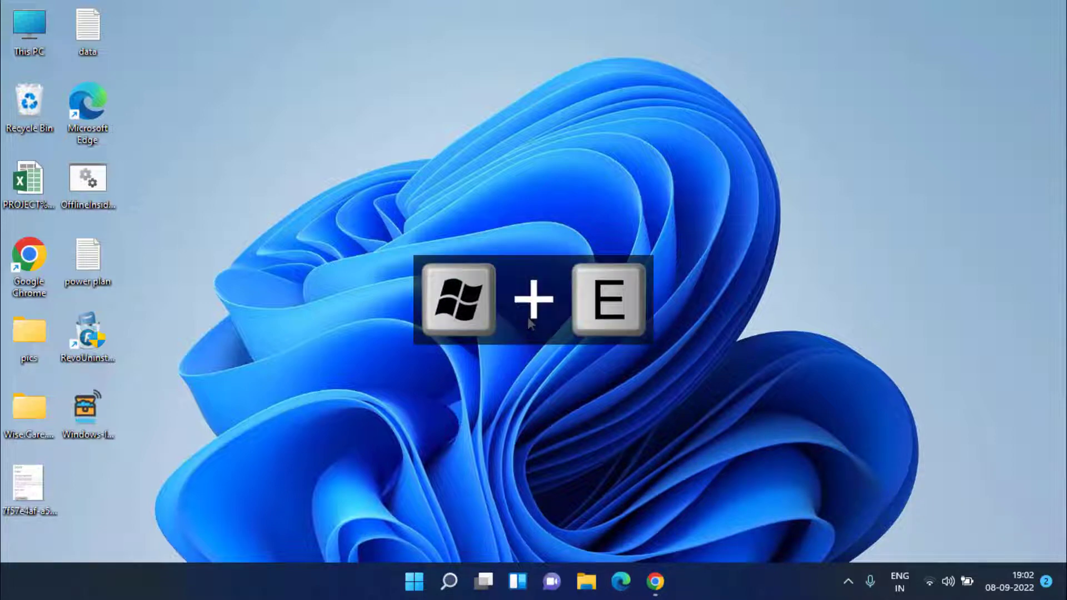
Open a maximized File Explorer and browse Local Disk (C:) > Users to the profile folder
{"action": "key", "text": "super+e"}
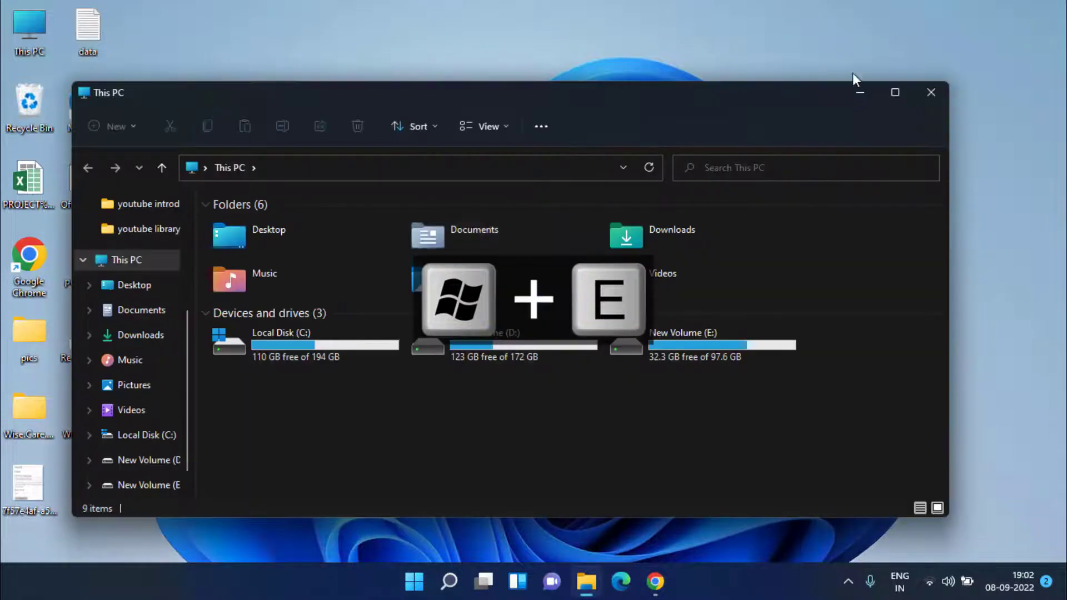
{"action": "double_click", "coordinate": [770, 99]}
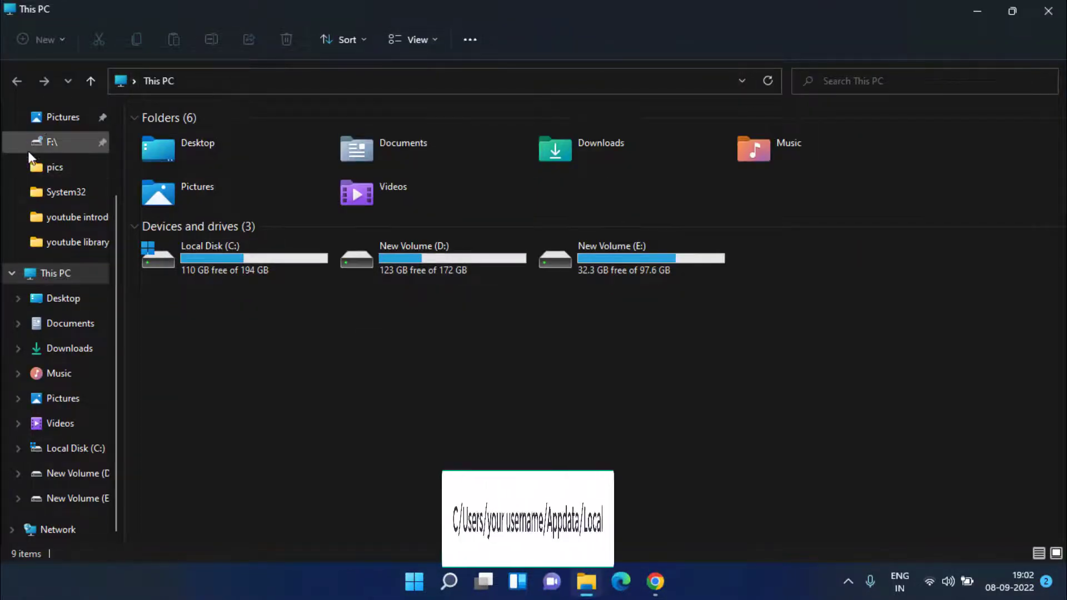
{"action": "double_click", "coordinate": [246, 255]}
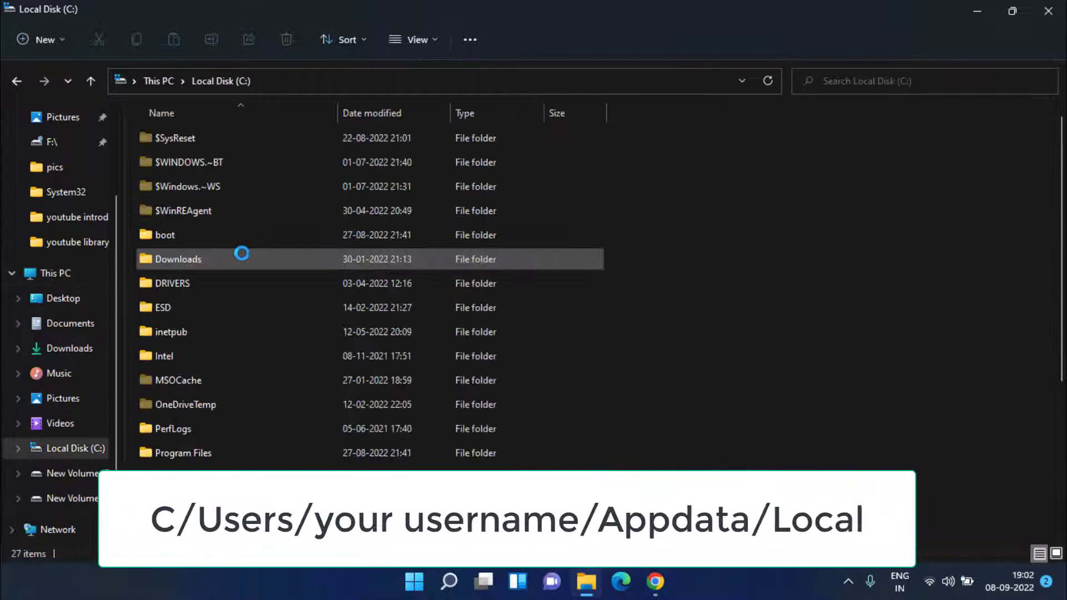
{"action": "left_click", "coordinate": [190, 262]}
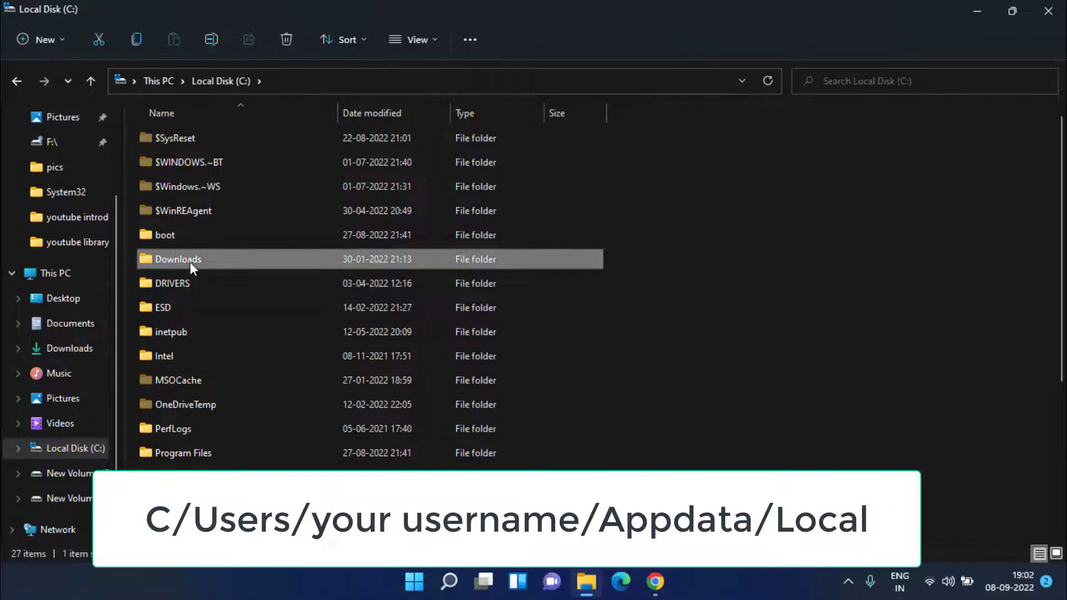
{"action": "key", "text": "u"}
{"action": "double_click", "coordinate": [168, 341]}
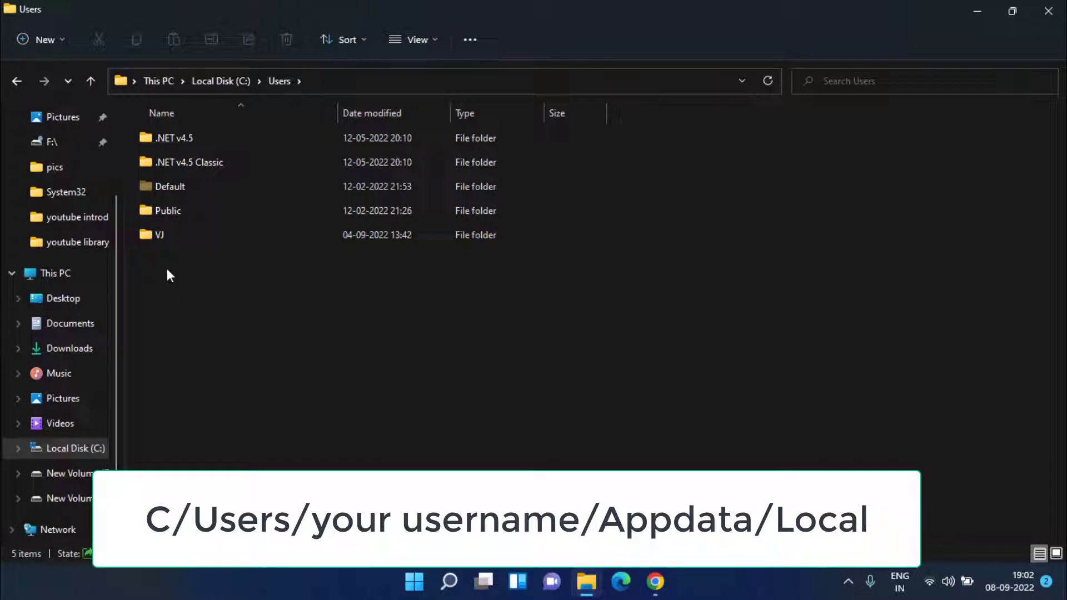
{"action": "left_click", "coordinate": [182, 236]}
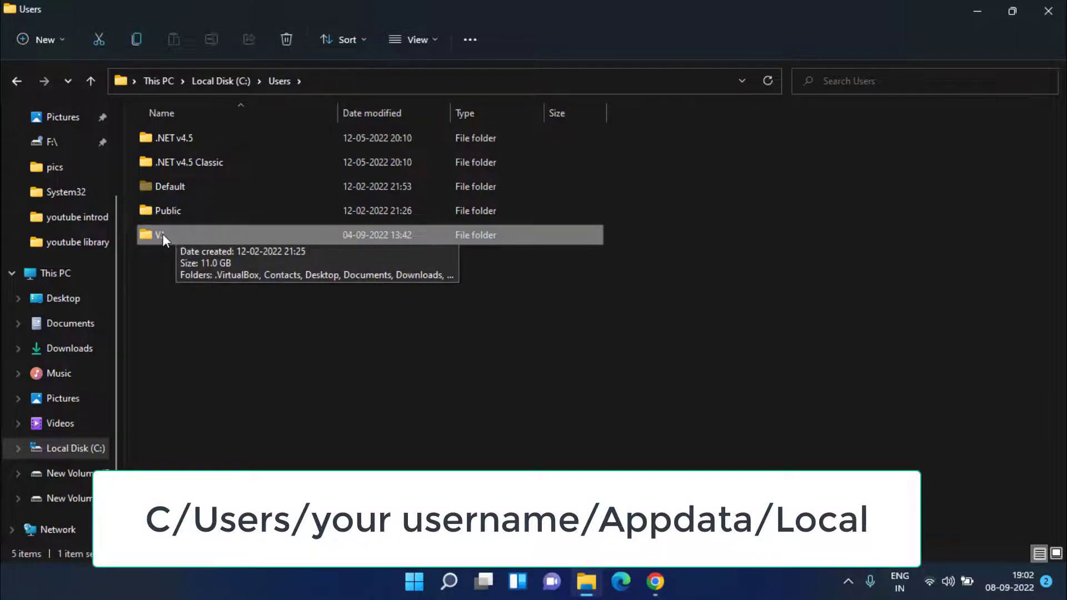
{"action": "double_click", "coordinate": [162, 233]}
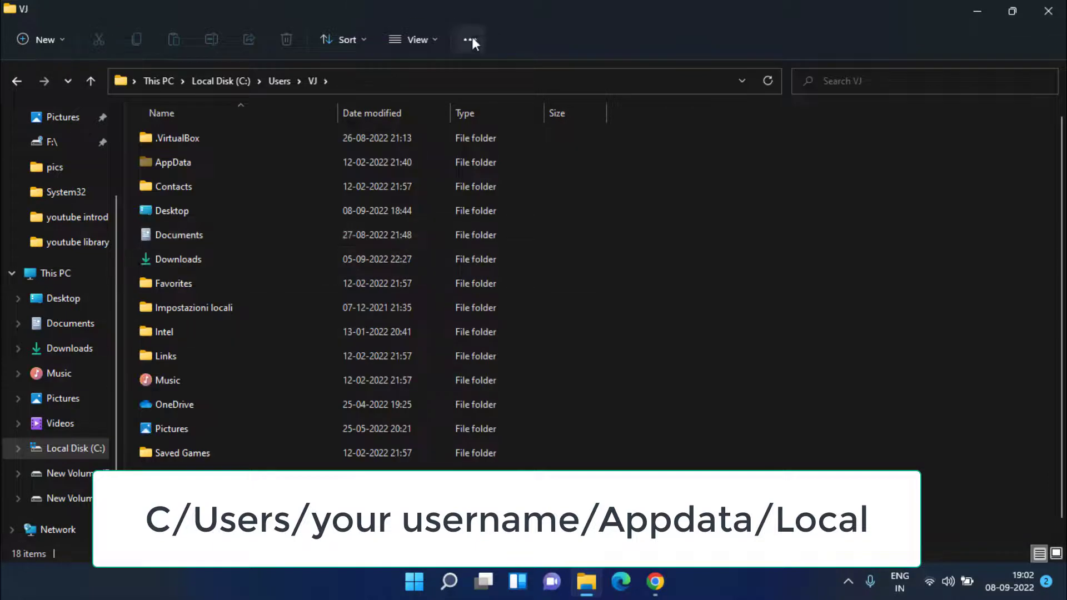
Show hidden items and open the AppData\Local folder
{"action": "left_click", "coordinate": [433, 38]}
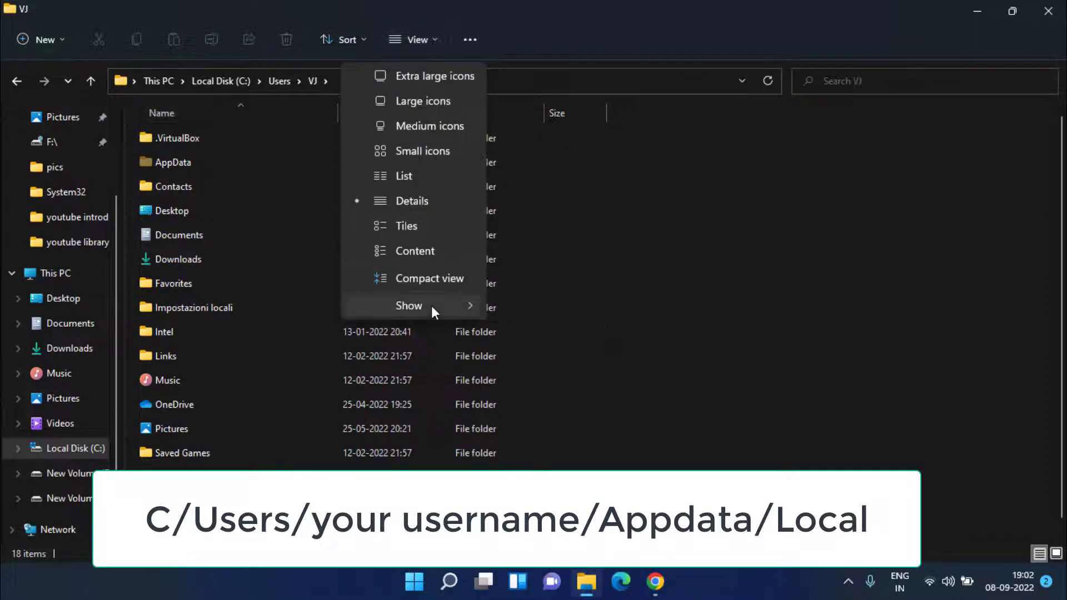
{"action": "mouse_move", "coordinate": [431, 306]}
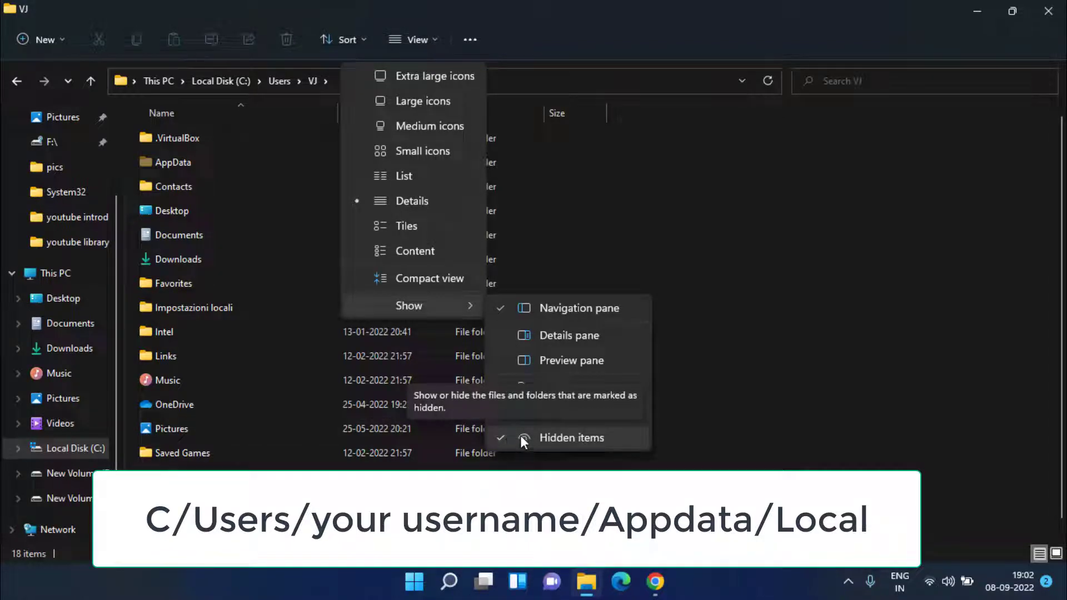
{"action": "left_click", "coordinate": [765, 399]}
{"action": "left_click", "coordinate": [181, 164]}
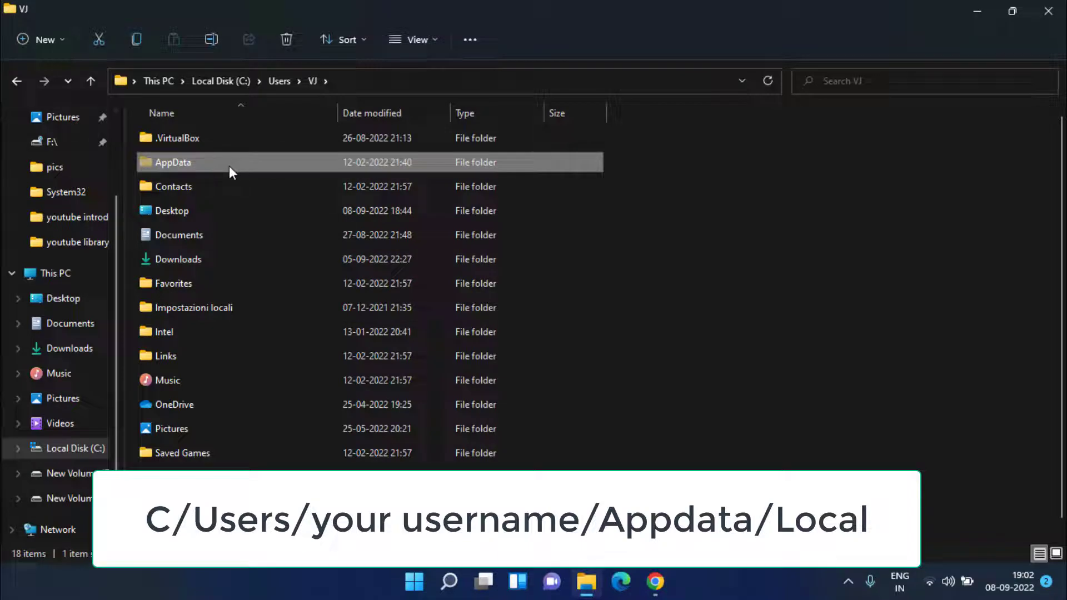
{"action": "double_click", "coordinate": [153, 162]}
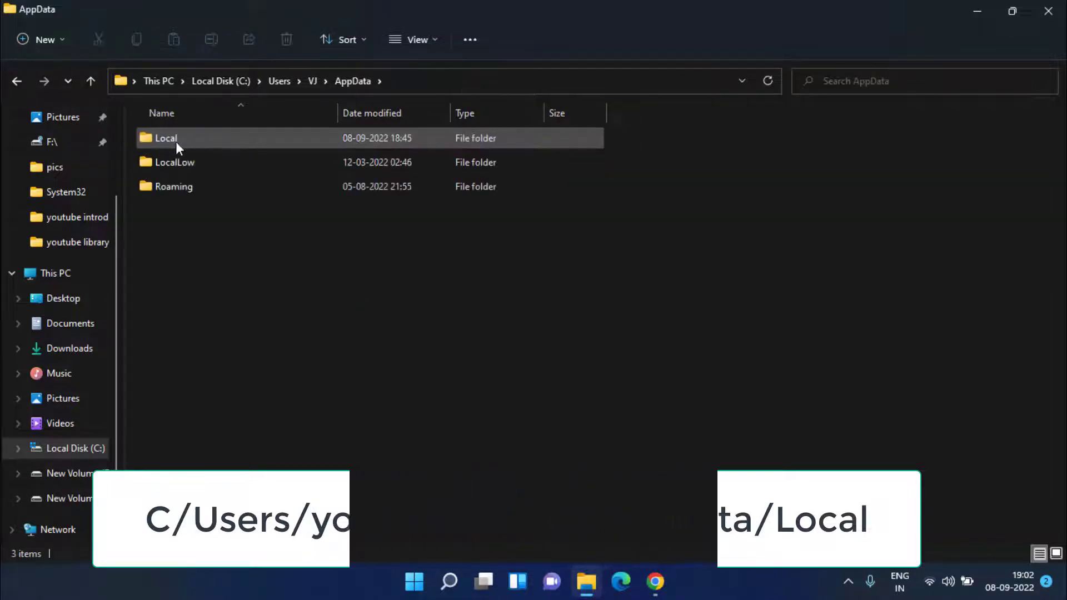
{"action": "double_click", "coordinate": [176, 142]}
Delete the IconCache file and close File Explorer
{"action": "scroll", "coordinate": [385, 451], "scroll_direction": "down", "scroll_amount": 7}
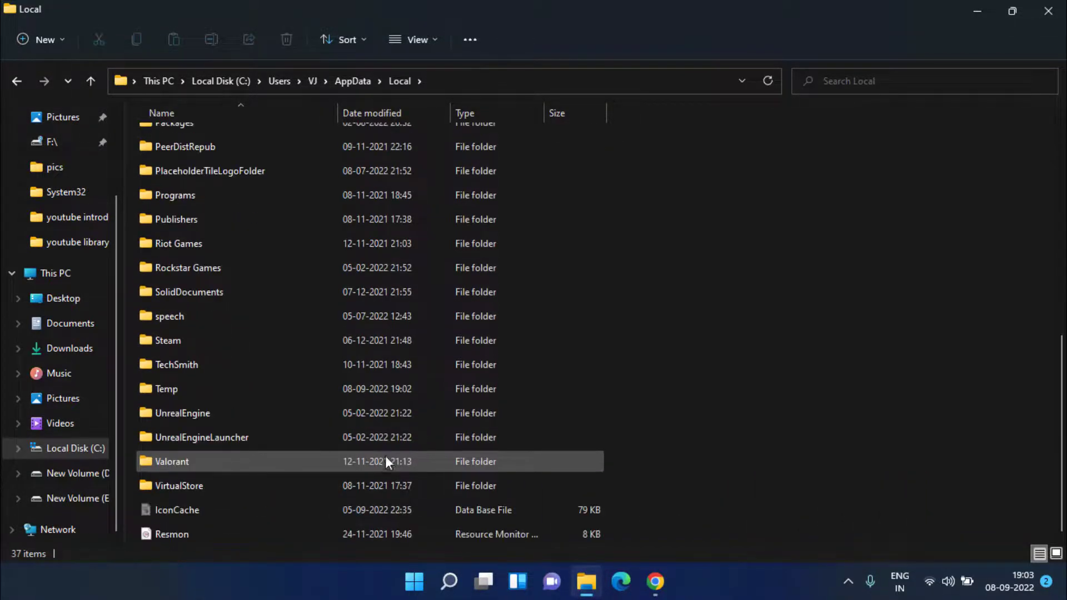
{"action": "mouse_move", "coordinate": [245, 490]}
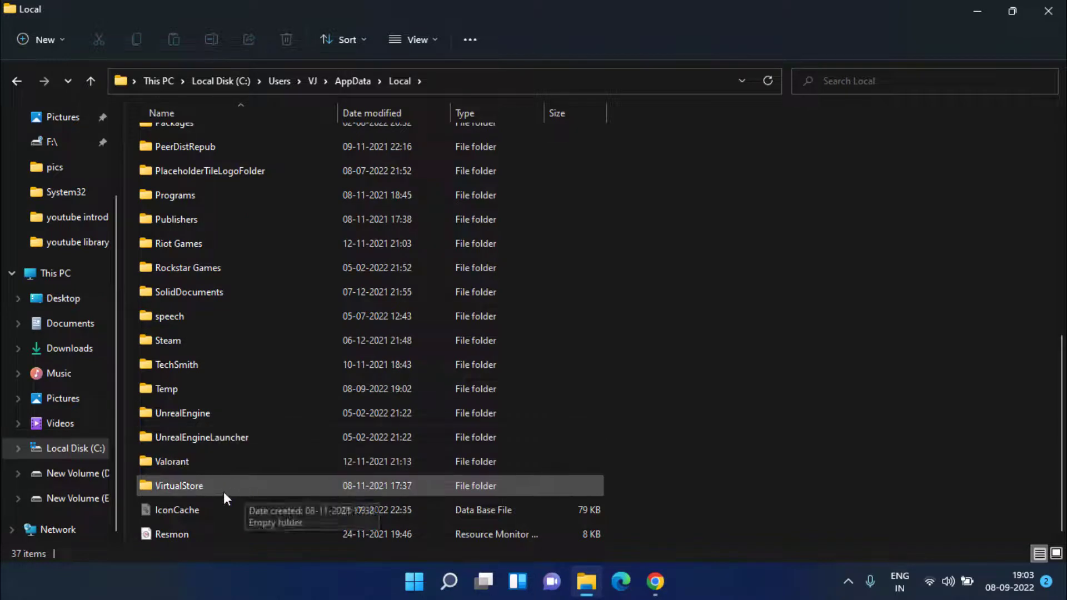
{"action": "left_click", "coordinate": [165, 511]}
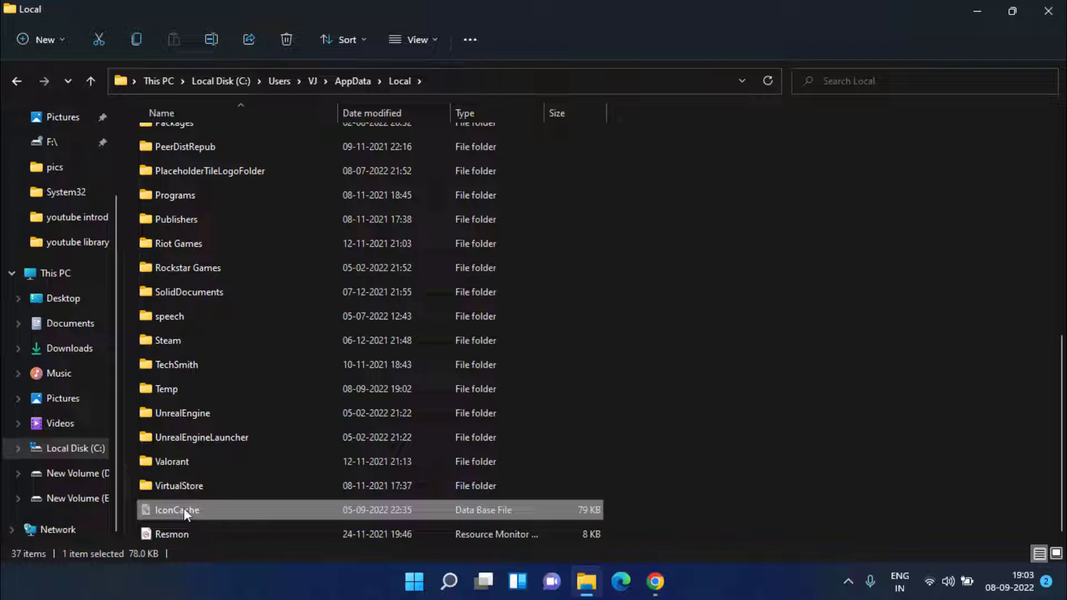
{"action": "right_click", "coordinate": [183, 508]}
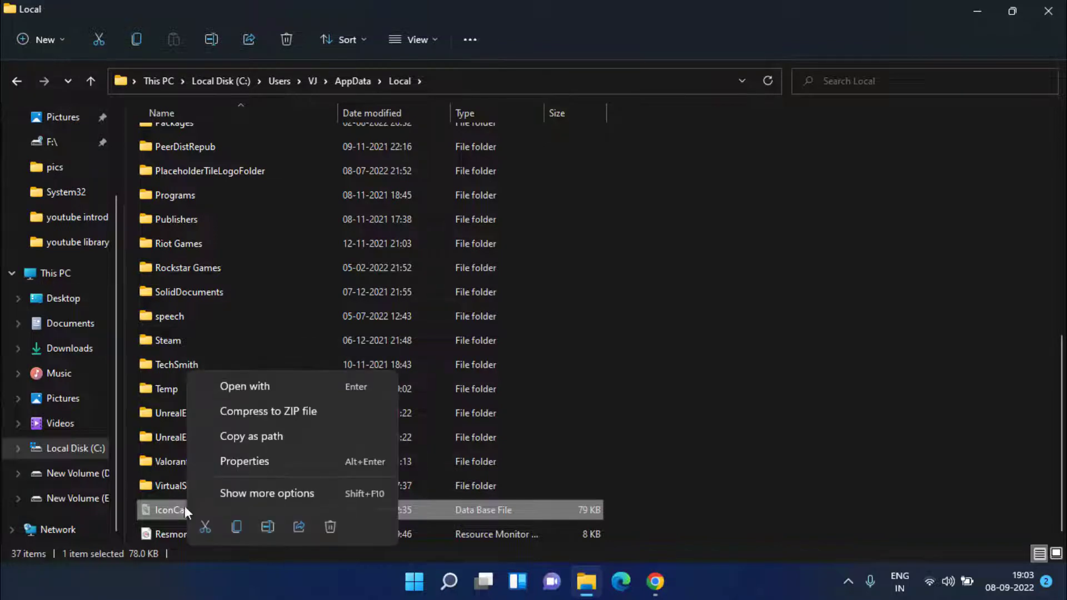
{"action": "left_click", "coordinate": [324, 528]}
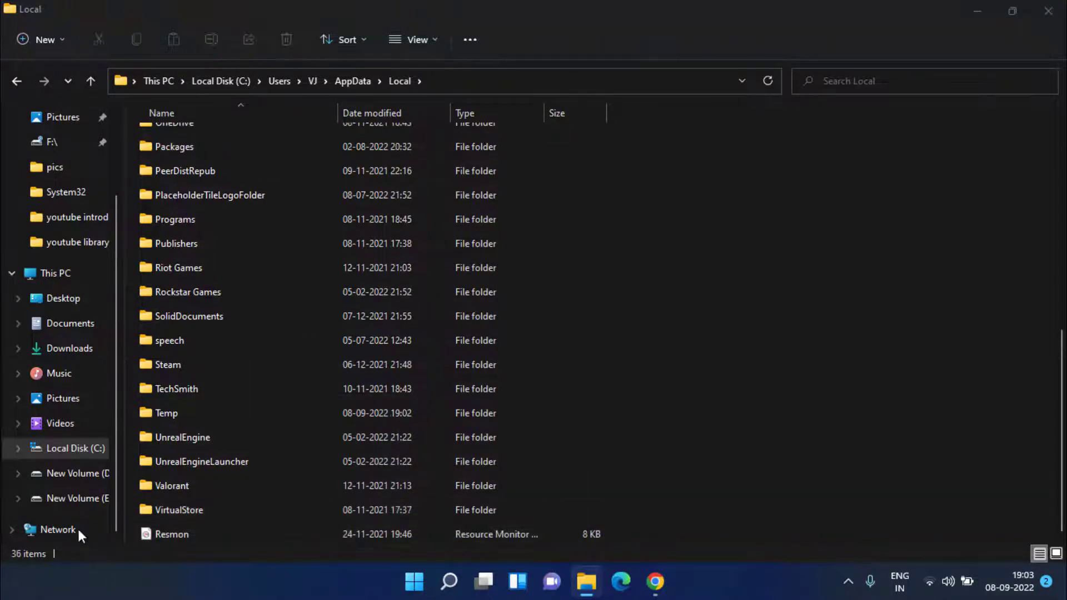
{"action": "left_click", "coordinate": [1049, 11]}
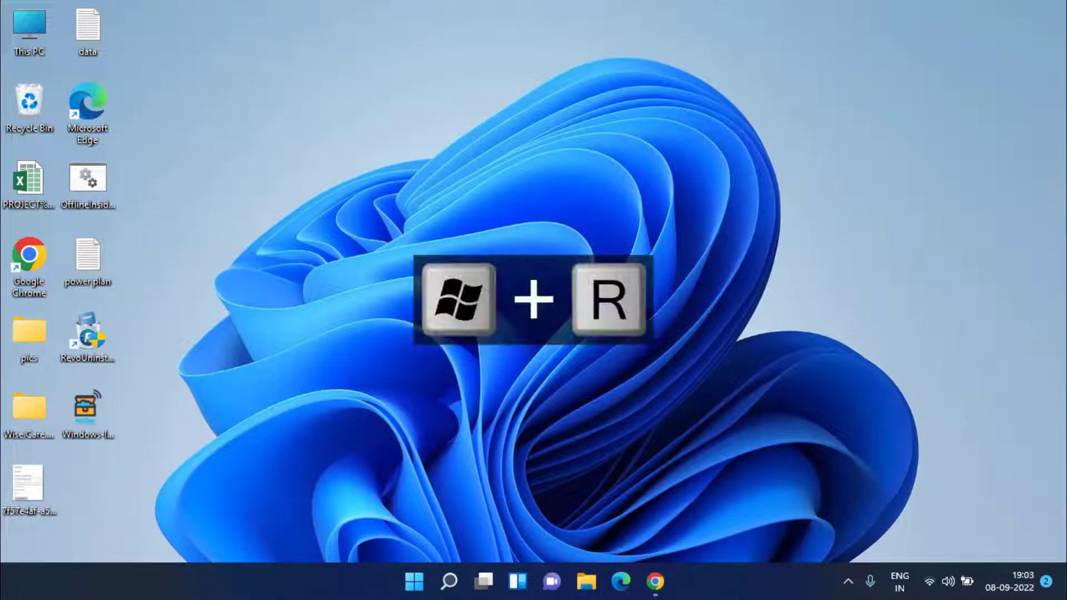
Open Task Manager again by running taskmgr from the Run dialog
{"action": "key", "text": "super+r"}
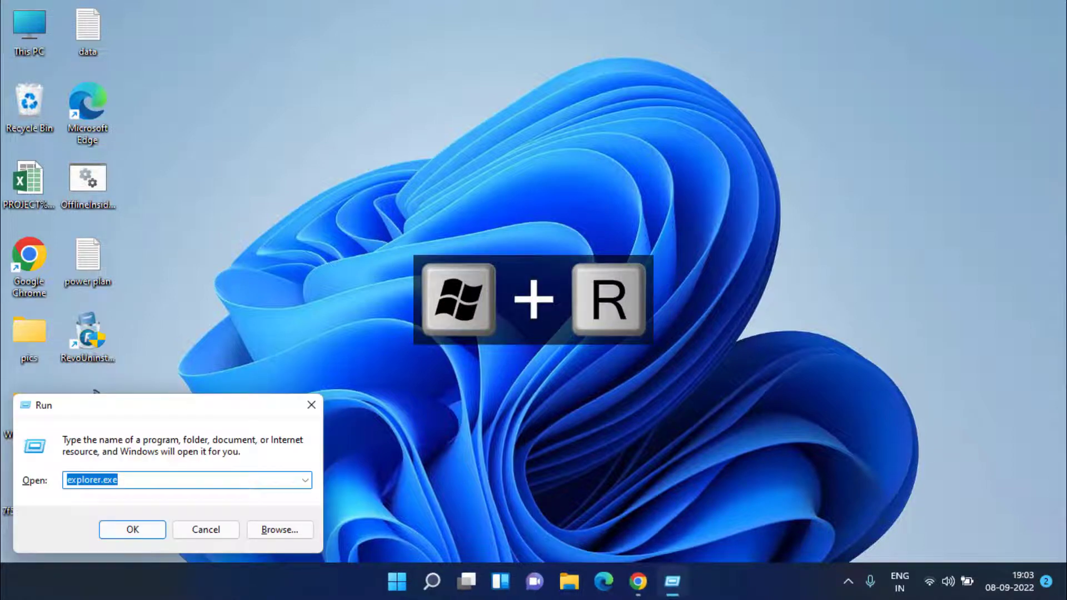
{"action": "type", "text": "taskmgr"}
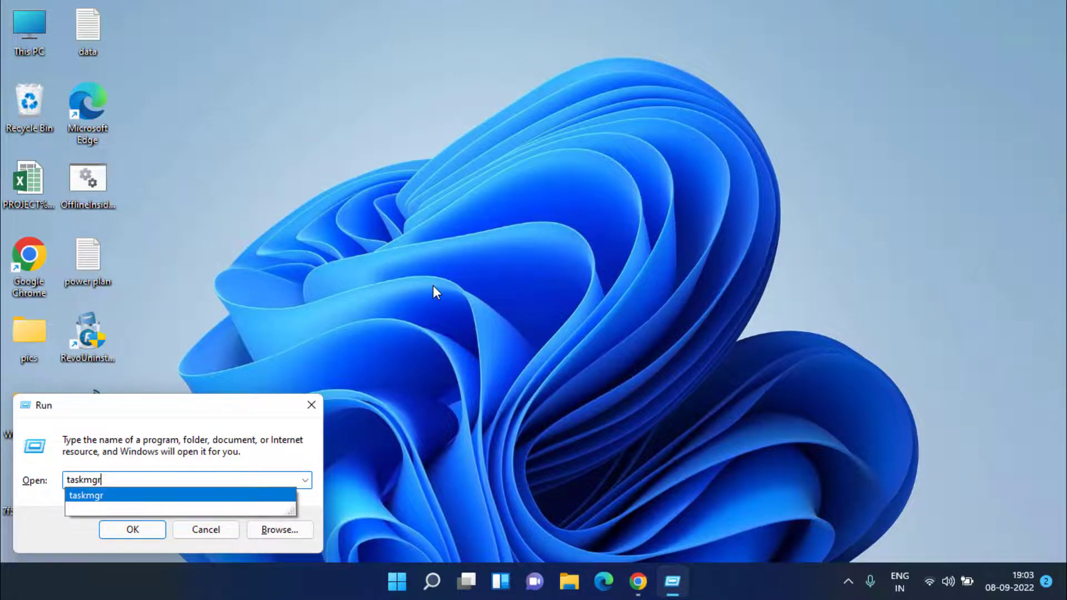
{"action": "key", "text": "Return"}
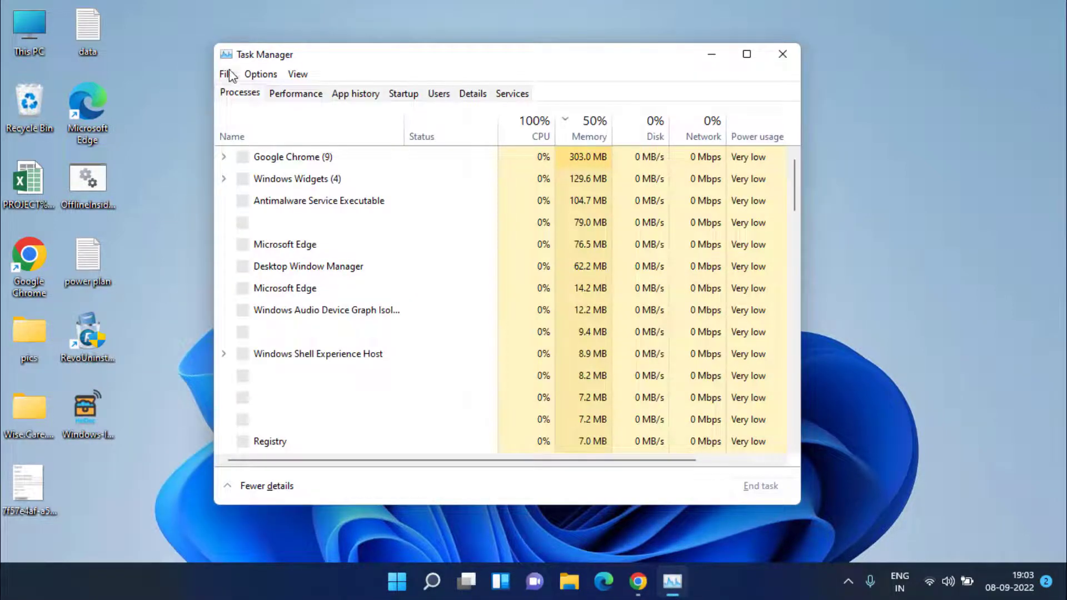
Create a new task for cmd with administrative privileges enabled
{"action": "left_click", "coordinate": [226, 74]}
{"action": "mouse_move", "coordinate": [298, 74]}
{"action": "mouse_move", "coordinate": [229, 76]}
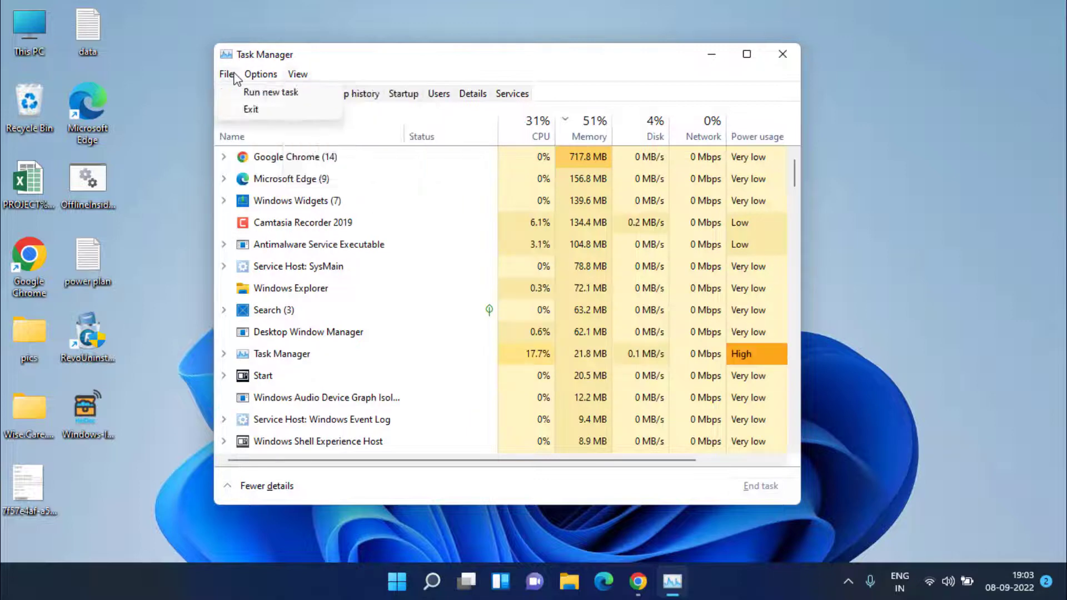
{"action": "left_click", "coordinate": [253, 92]}
{"action": "type", "text": "cmd"}
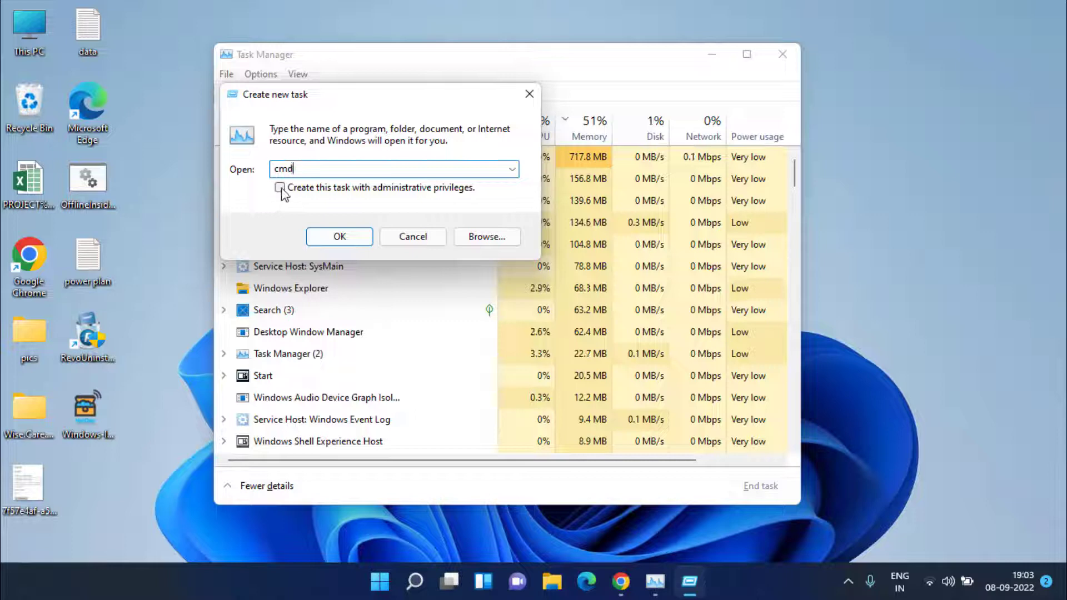
{"action": "left_click", "coordinate": [280, 187]}
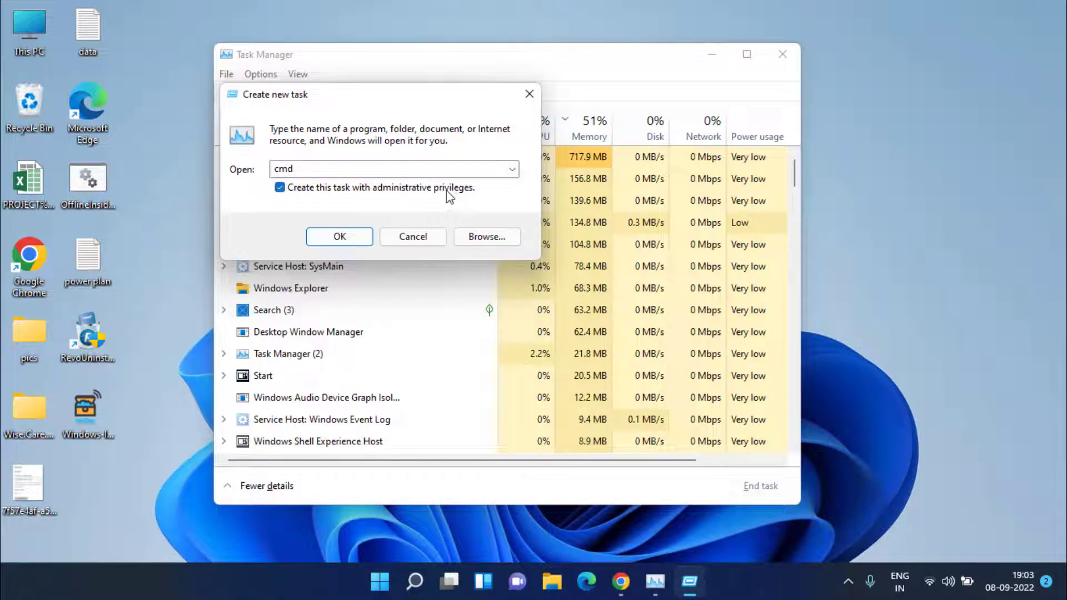
Open the admin Command Prompt, run sfc /scannow, and close Task Manager
{"action": "left_click", "coordinate": [336, 243]}
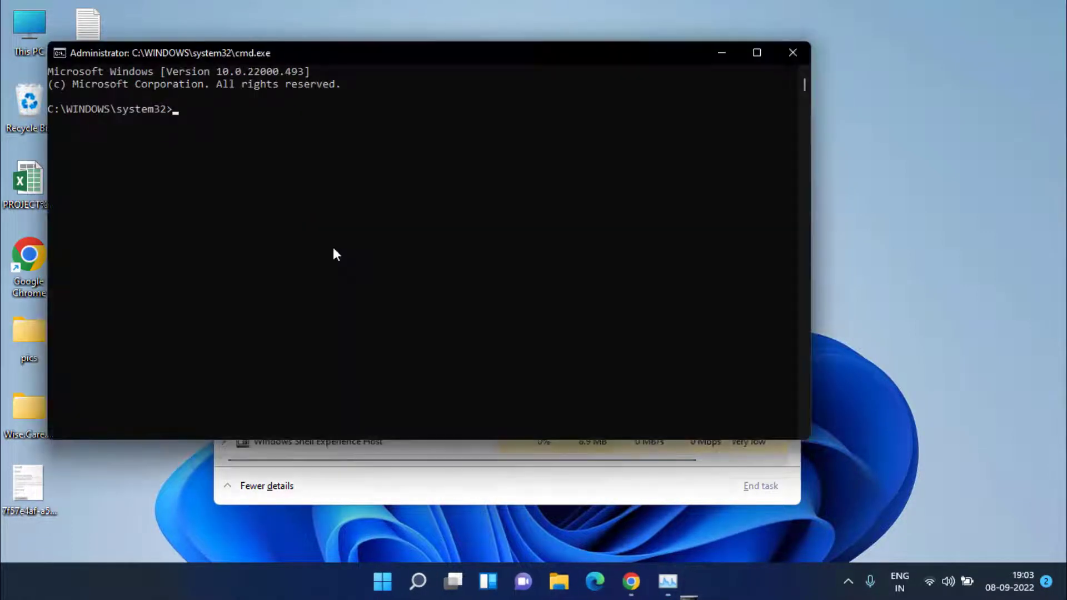
{"action": "left_click", "coordinate": [228, 181]}
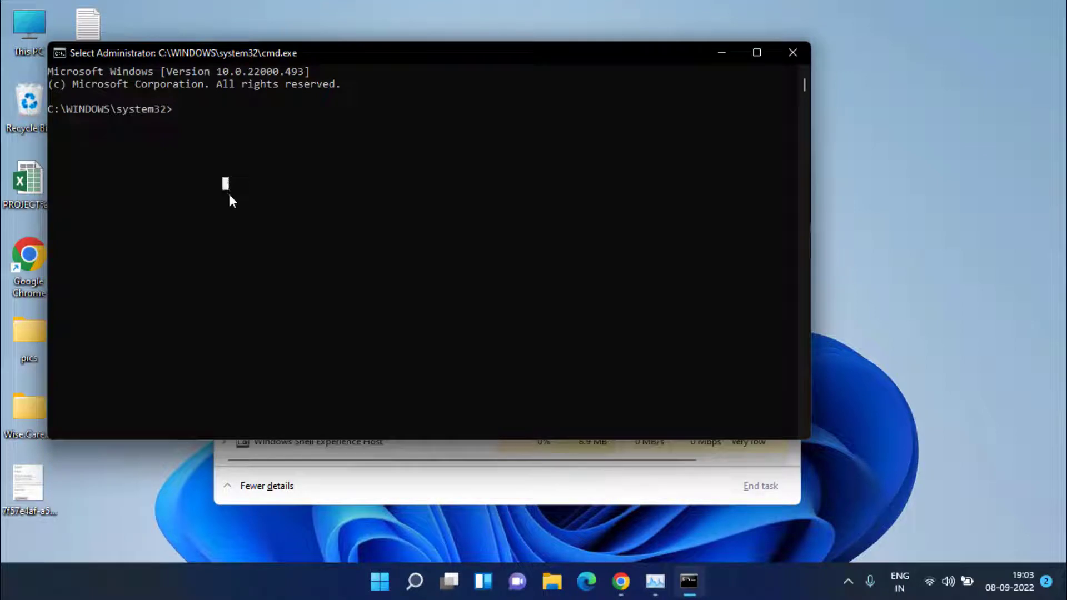
{"action": "key", "text": "Escape"}
{"action": "type", "text": "sfc /s"}
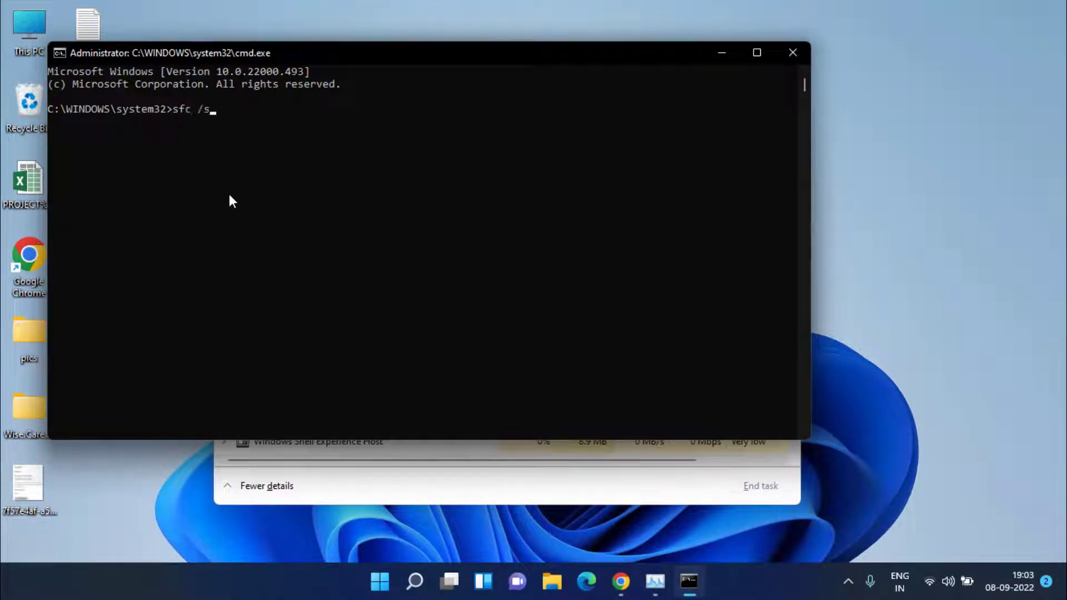
{"action": "type", "text": "cannow"}
{"action": "key", "text": "Return"}
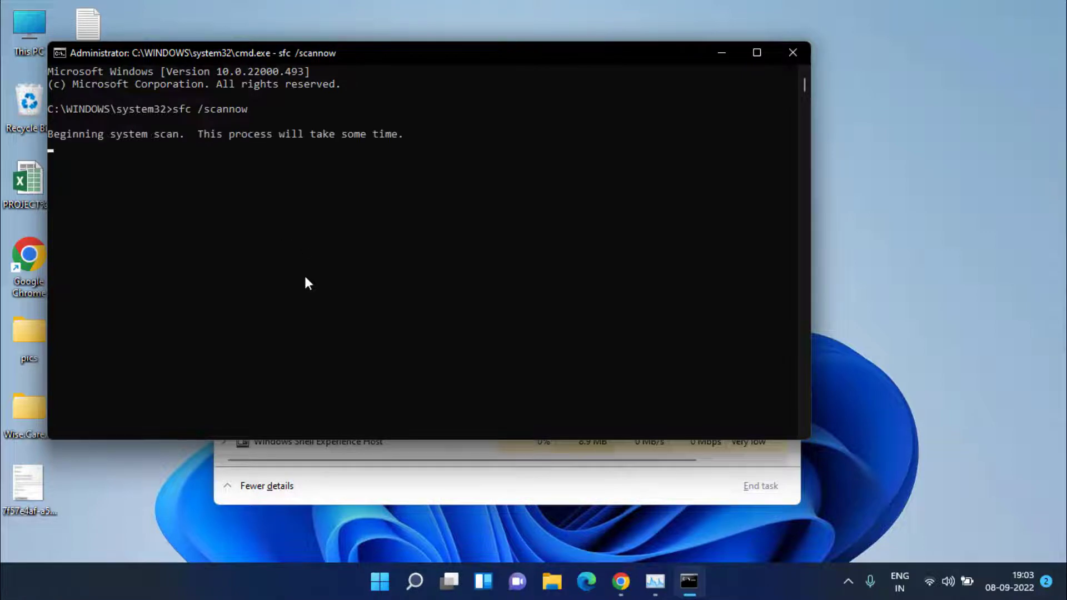
{"action": "left_click", "coordinate": [596, 496]}
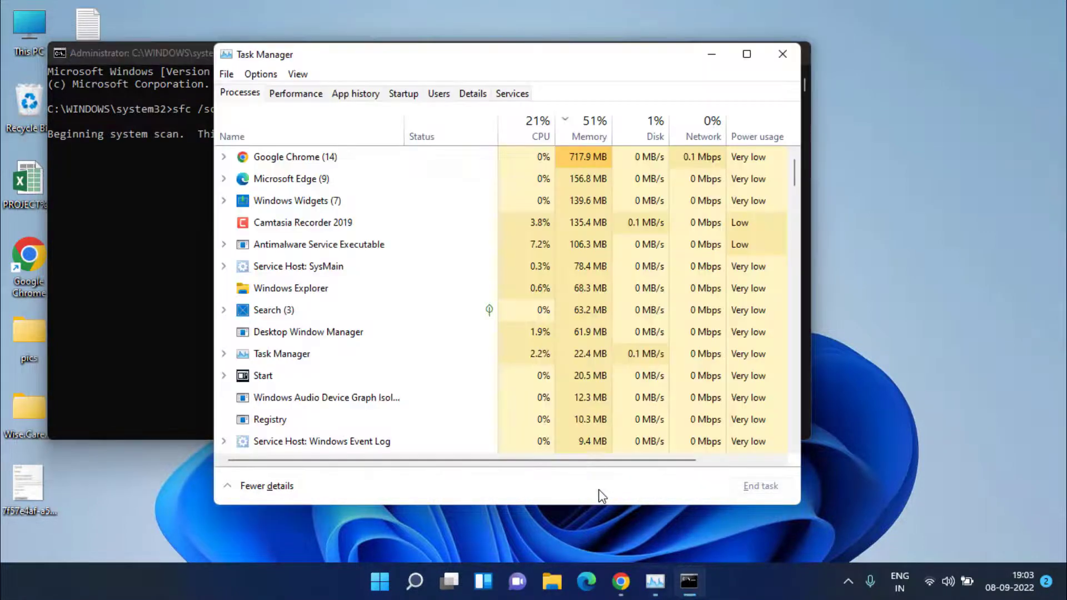
{"action": "left_click", "coordinate": [784, 55]}
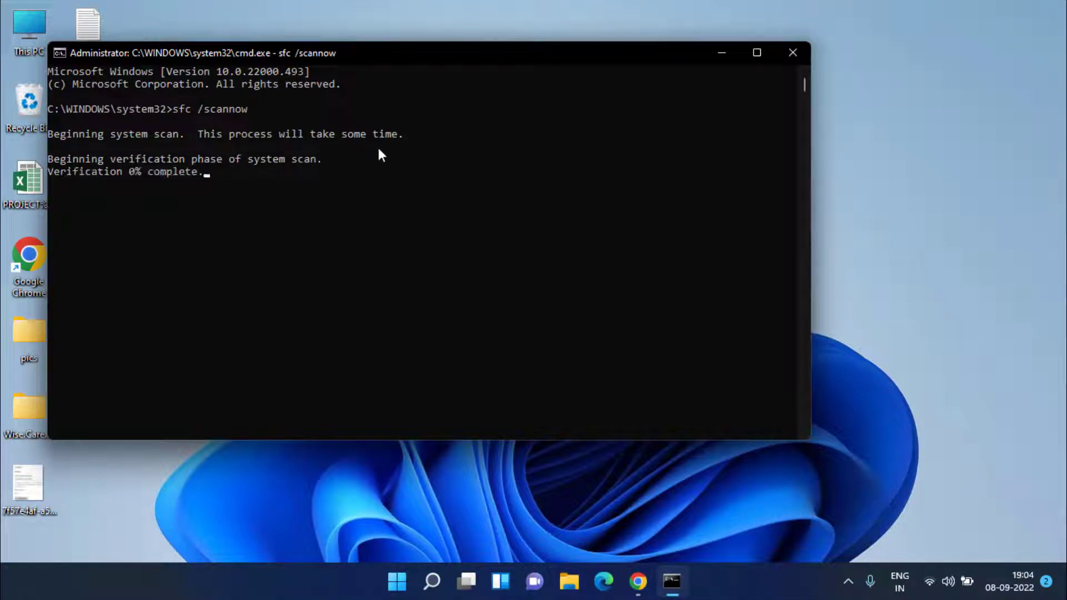
Minimize the console and open Settings at System > Recovery
{"action": "left_click", "coordinate": [722, 53]}
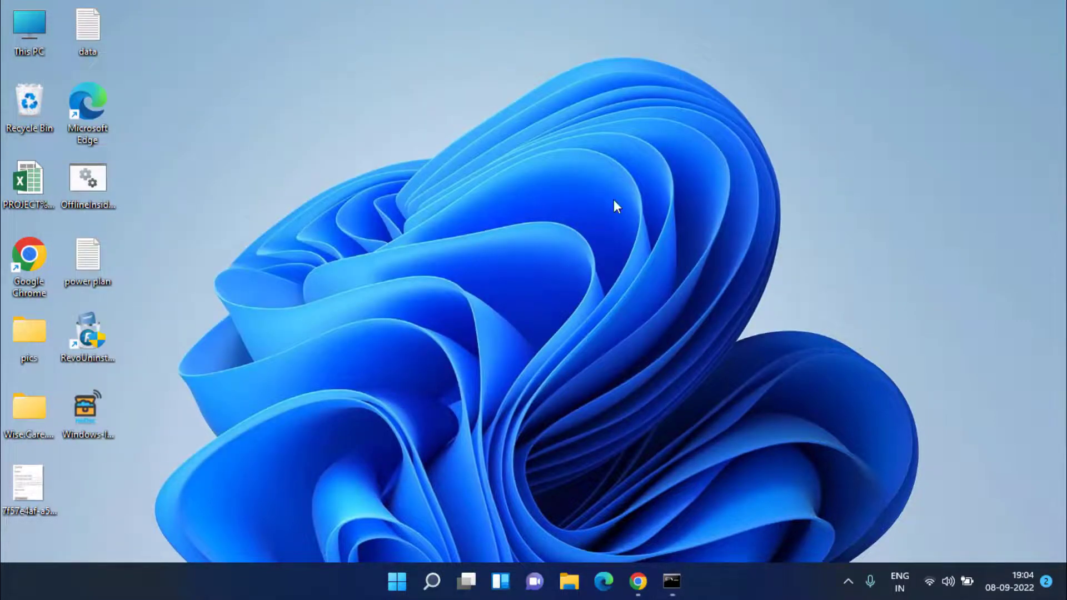
{"action": "key", "text": "super+i"}
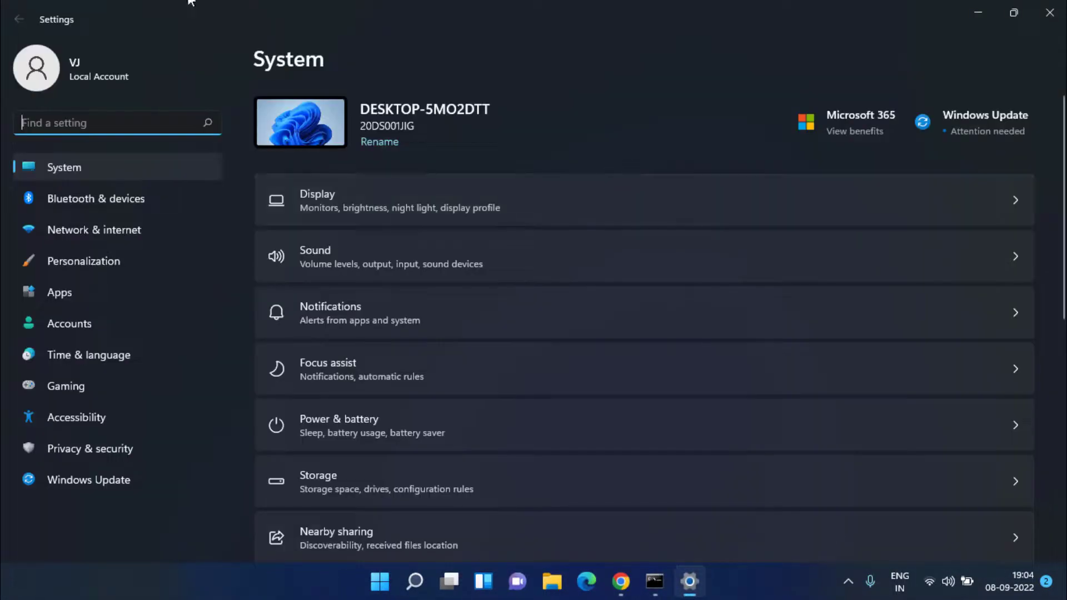
{"action": "scroll", "coordinate": [580, 379], "scroll_direction": "down", "scroll_amount": 5}
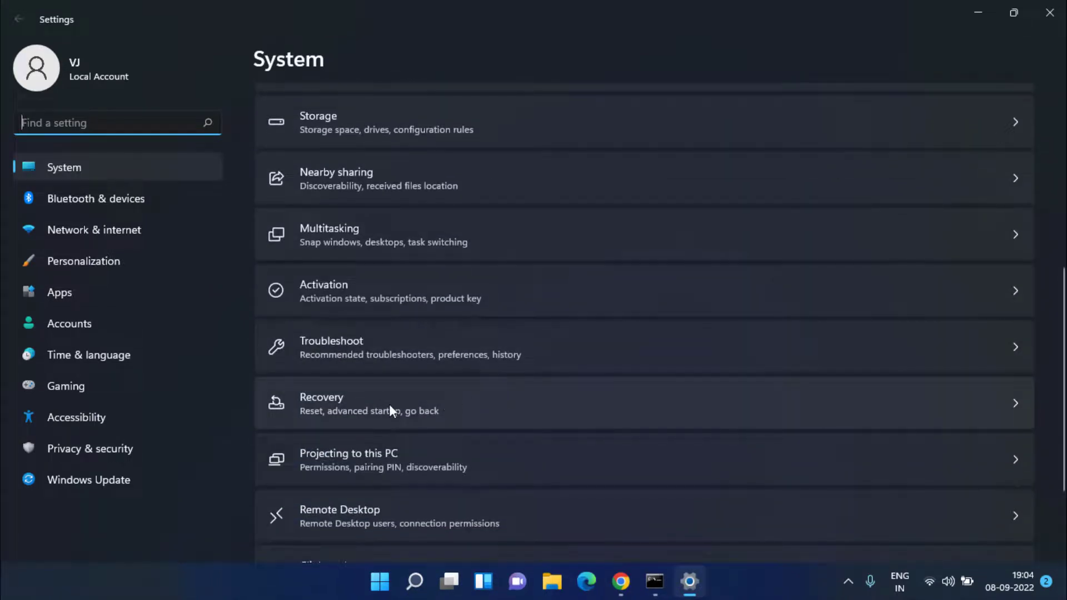
{"action": "left_click", "coordinate": [390, 406]}
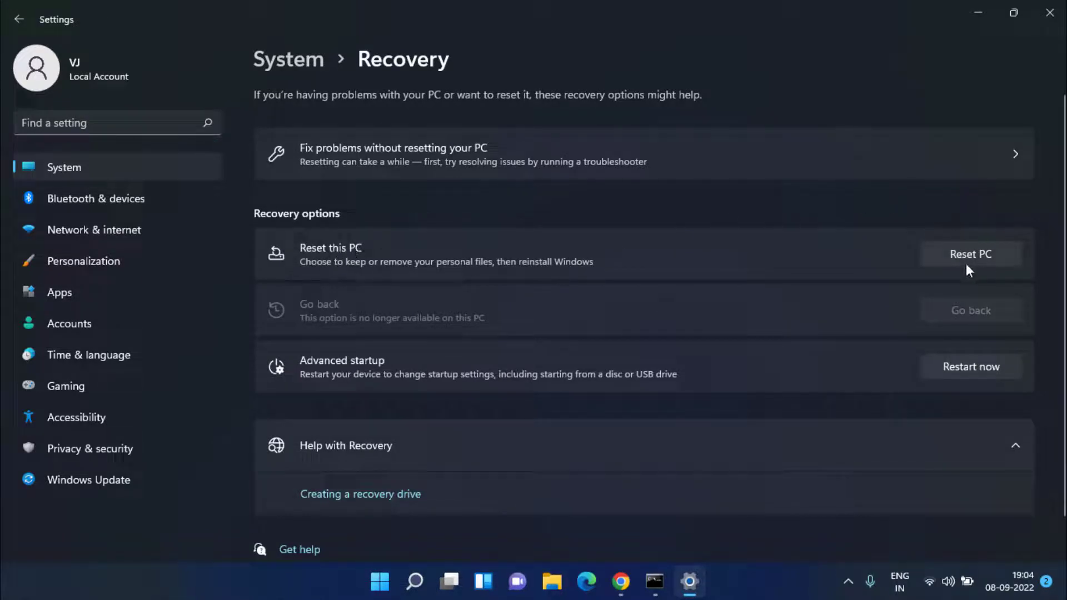
{"action": "left_click", "coordinate": [992, 253]}
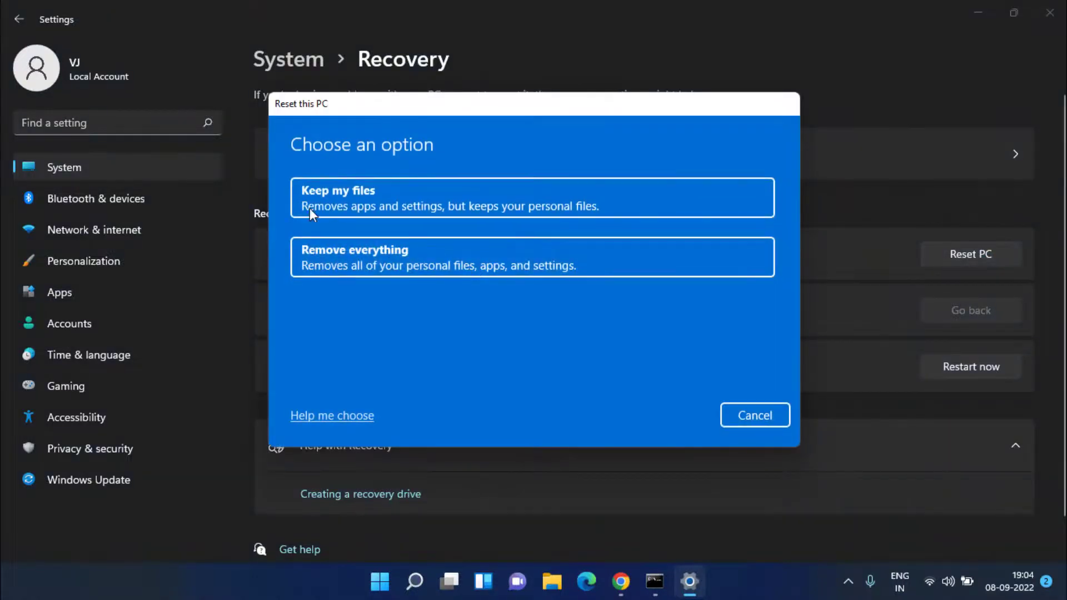
{"action": "left_click", "coordinate": [379, 202]}
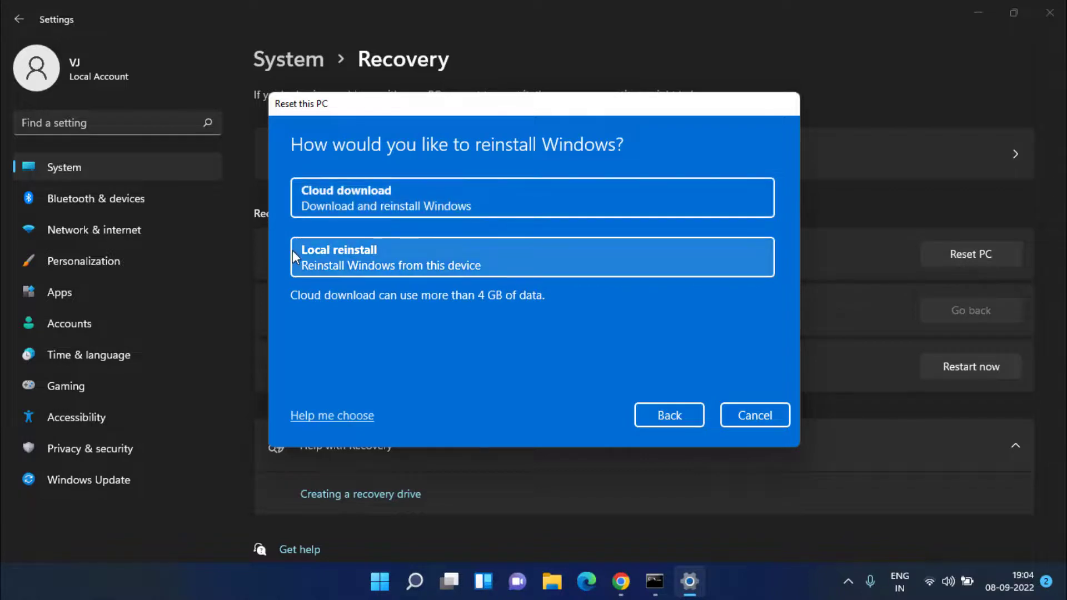
{"action": "left_click", "coordinate": [366, 266]}
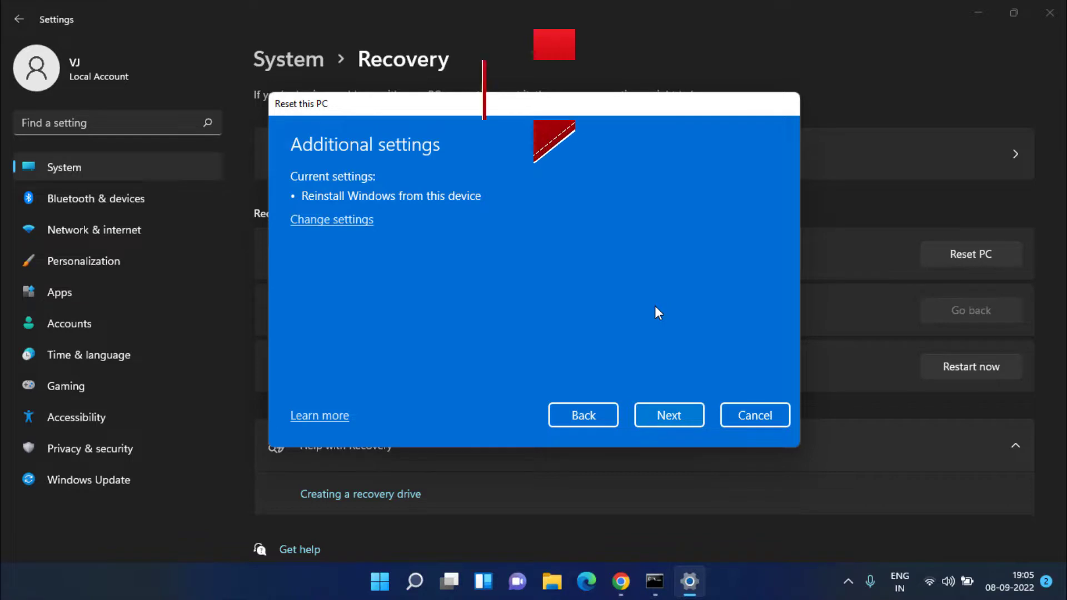
Cancel the PC reset and close the Settings window
{"action": "left_click", "coordinate": [783, 415]}
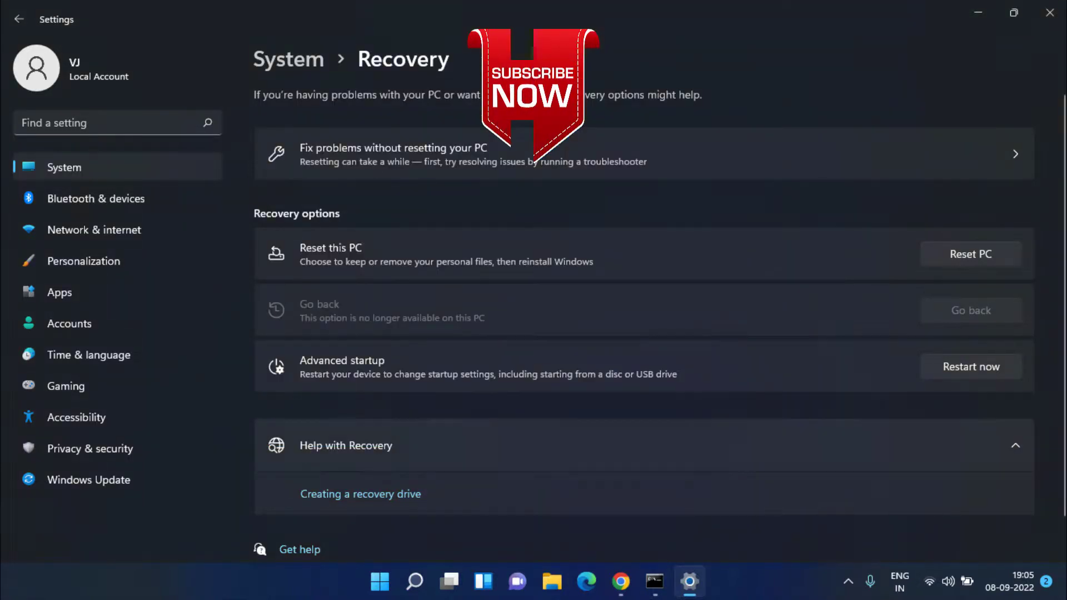
{"action": "left_click", "coordinate": [1050, 12]}
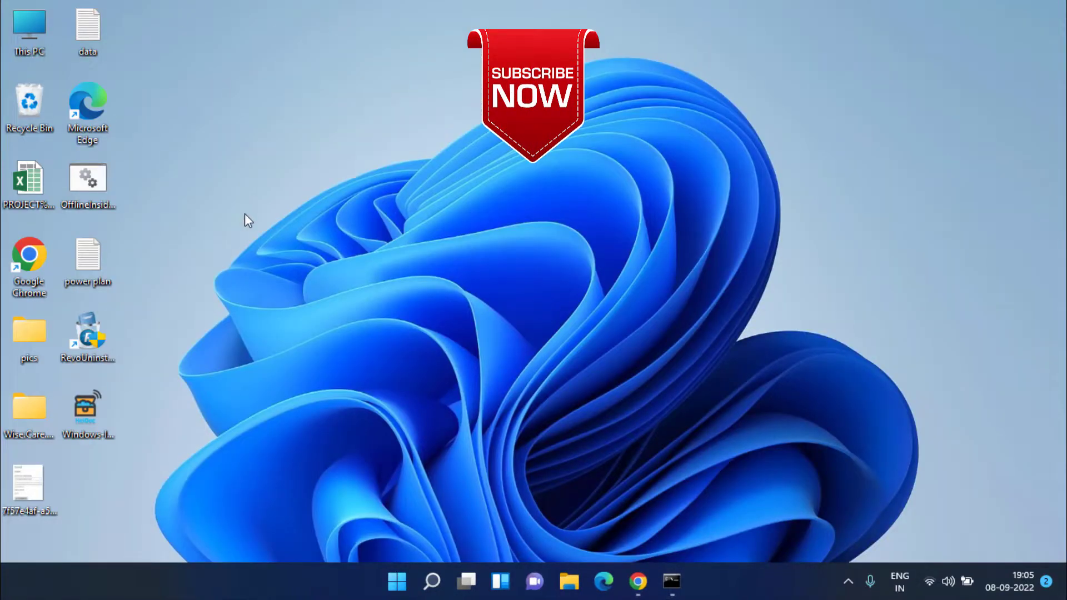